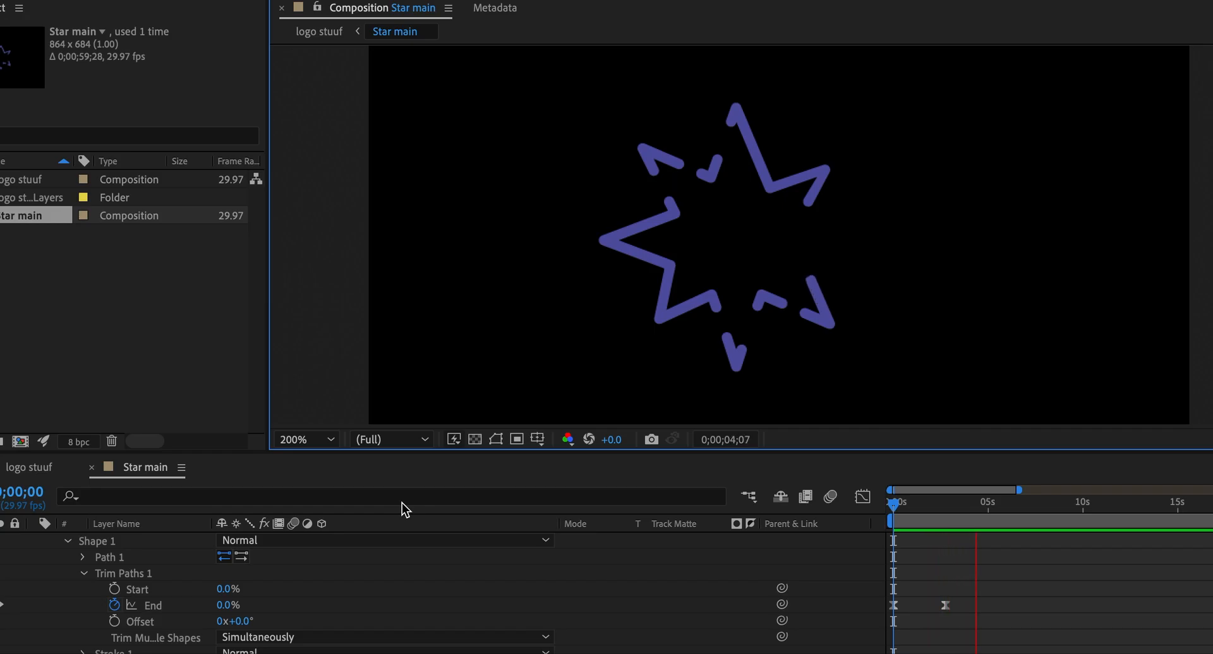
{"action": "key", "text": "space"}
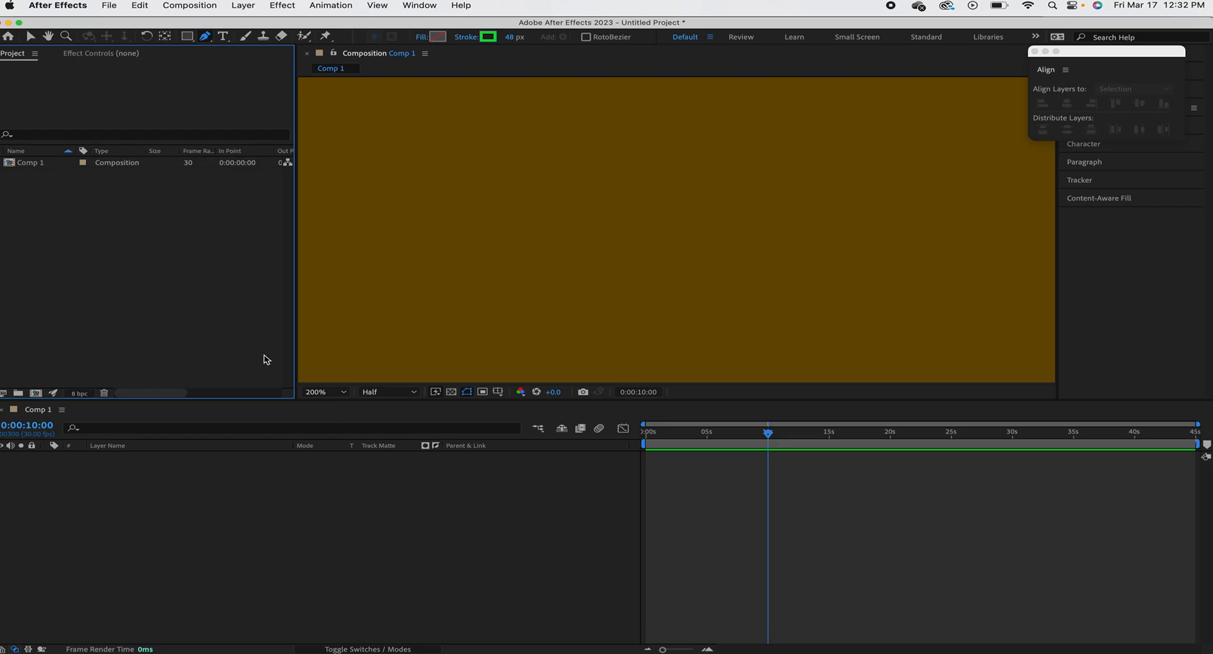
{"action": "left_click", "coordinate": [115, 8]}
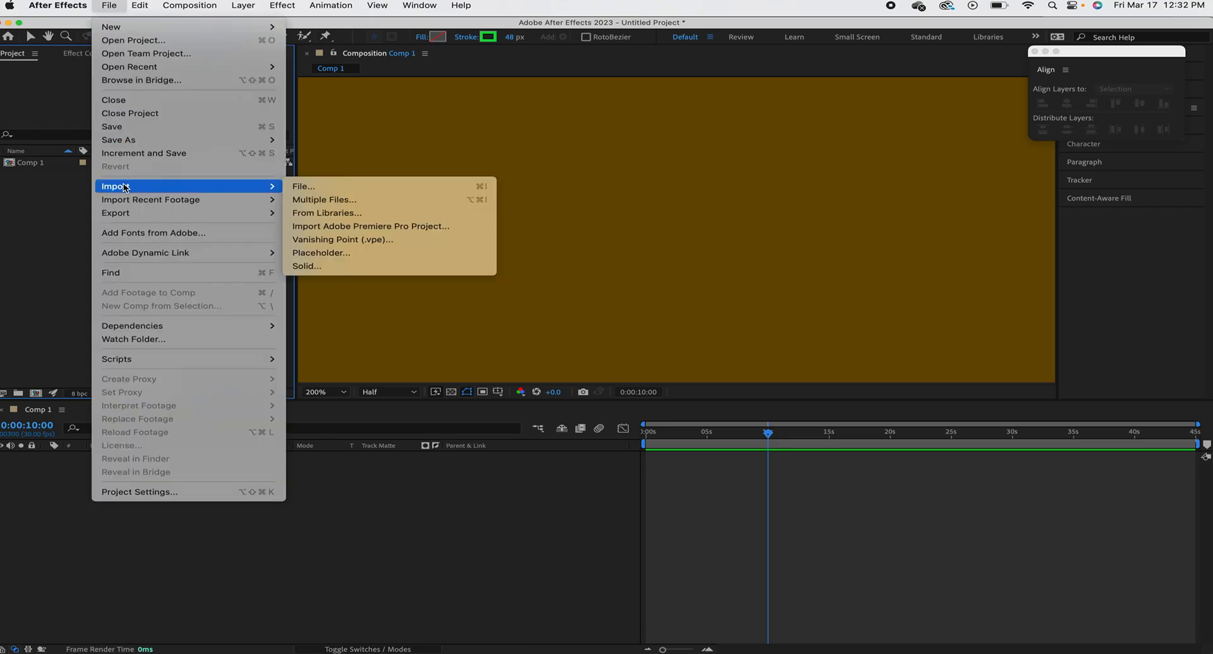
{"action": "left_click", "coordinate": [297, 188]}
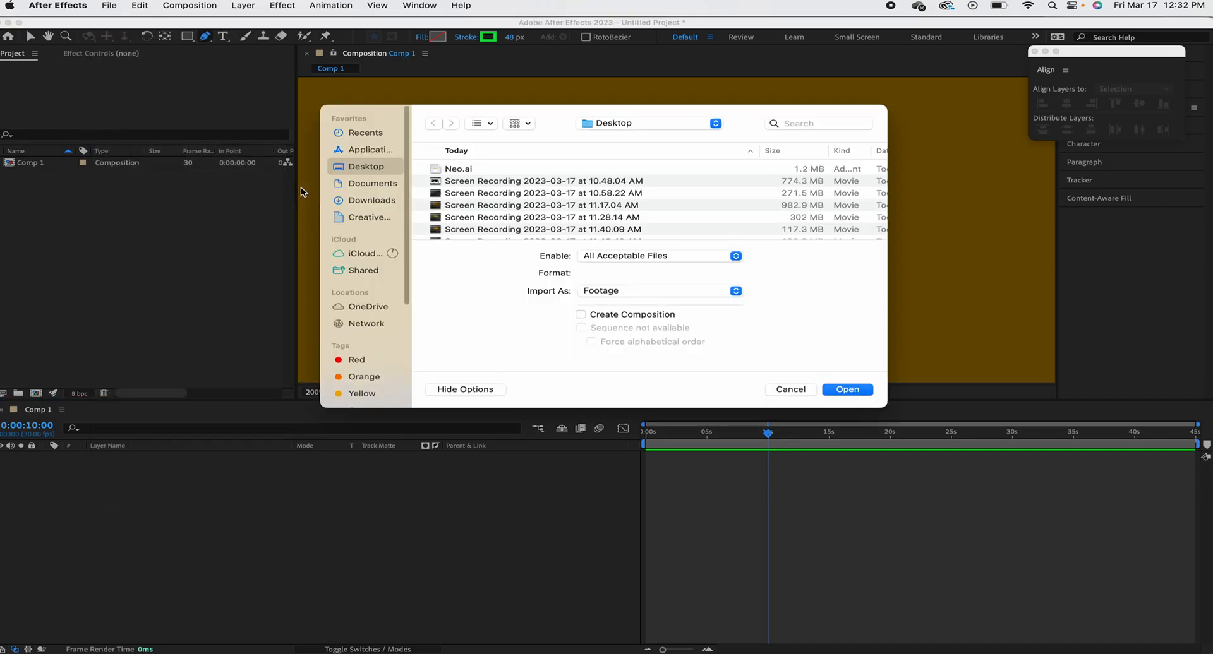
{"action": "left_click", "coordinate": [454, 171]}
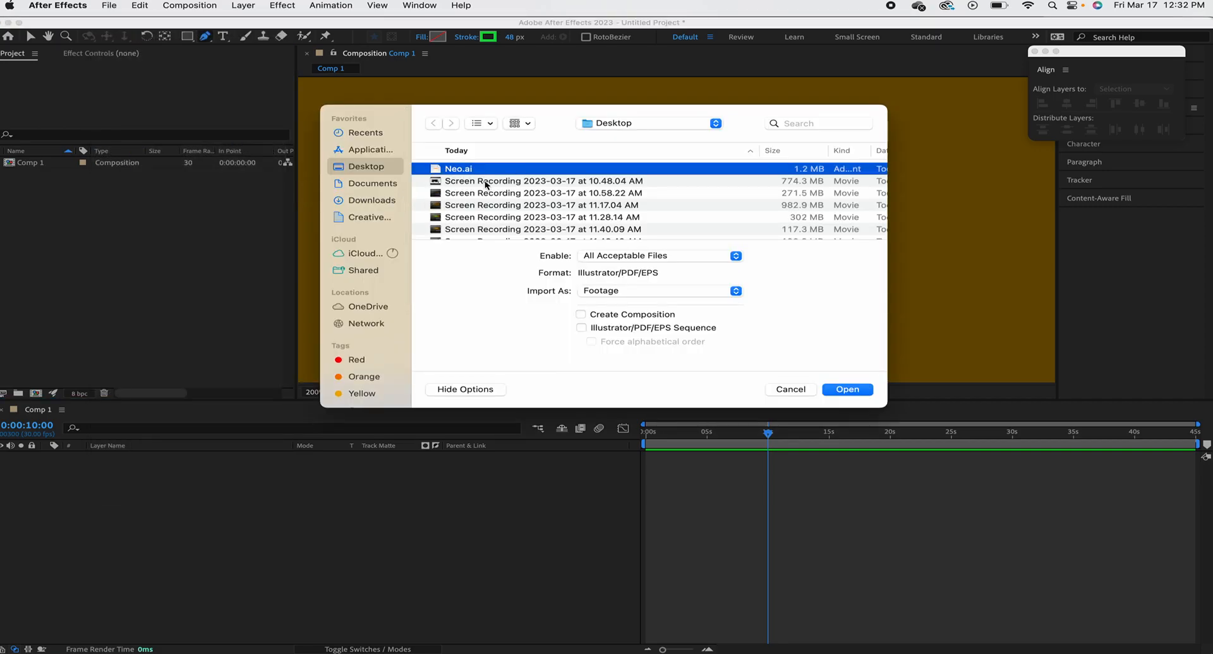
{"action": "left_click", "coordinate": [846, 389]}
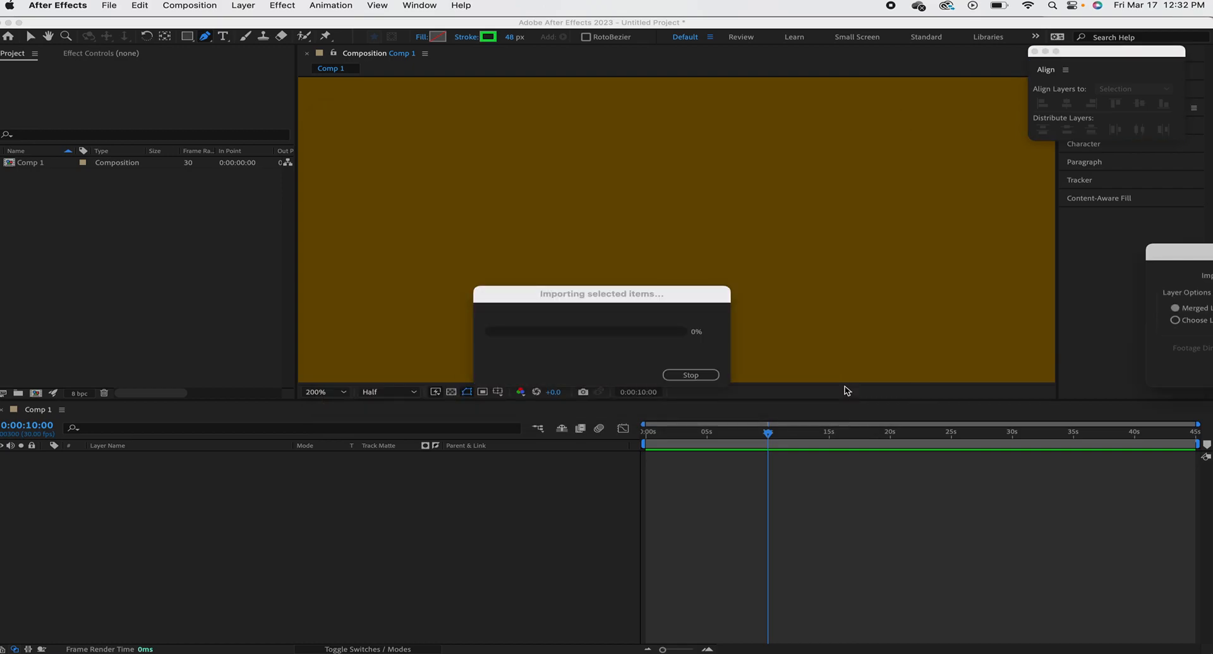
{"action": "left_click", "coordinate": [698, 375]}
{"action": "left_click", "coordinate": [697, 375]}
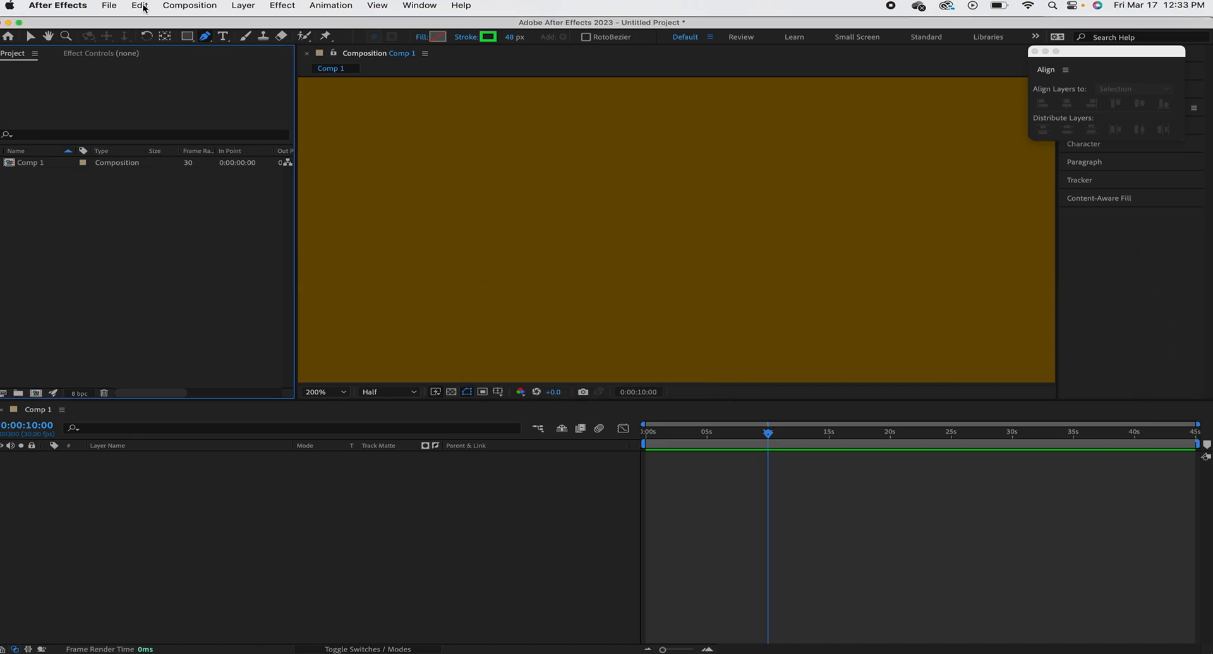
Import the Neo.ai file from the Desktop as a composition instead of footage.
{"action": "left_click", "coordinate": [110, 6]}
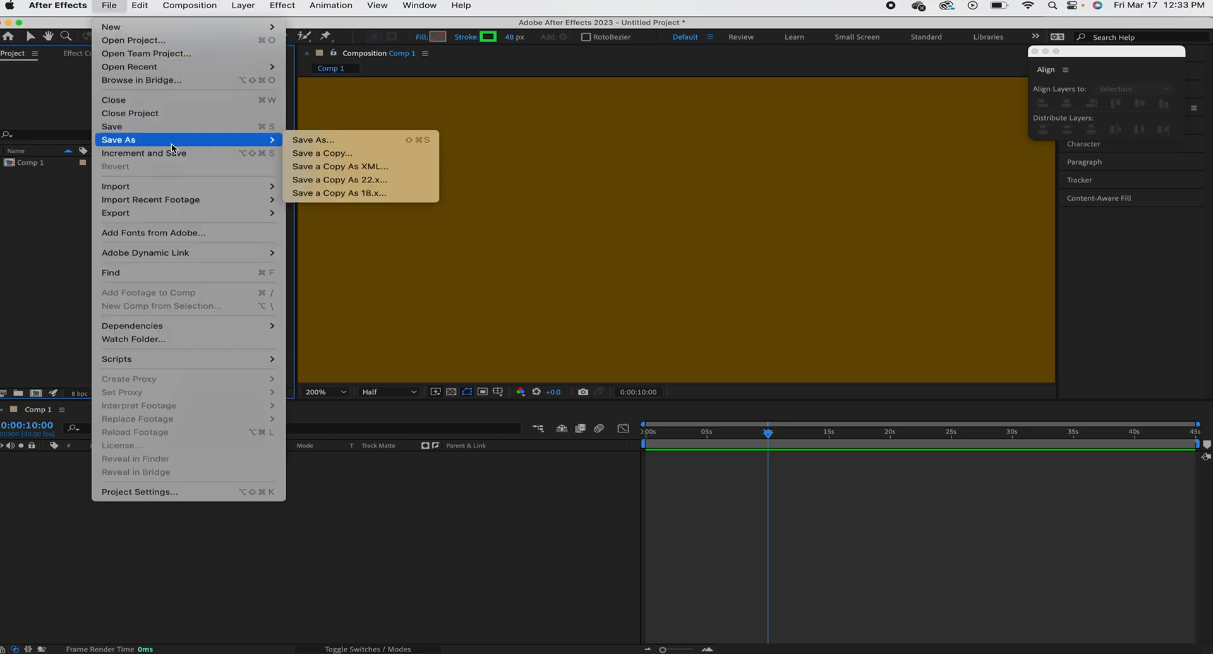
{"action": "mouse_move", "coordinate": [171, 189]}
{"action": "left_click", "coordinate": [300, 188]}
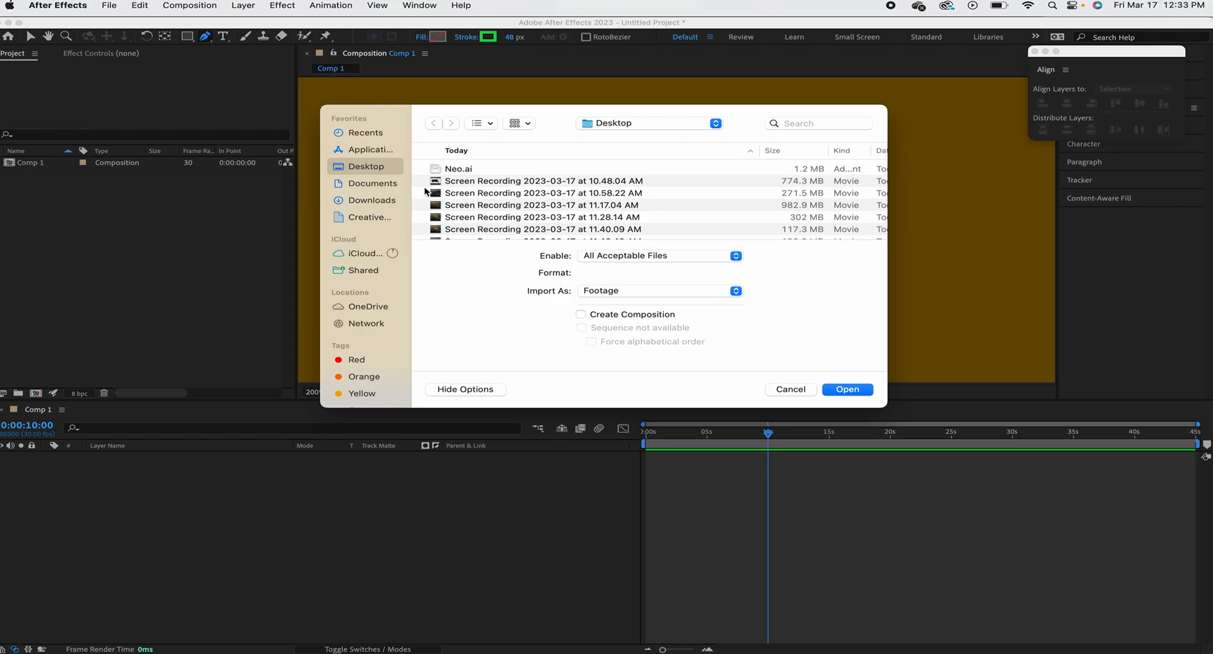
{"action": "left_click", "coordinate": [467, 170]}
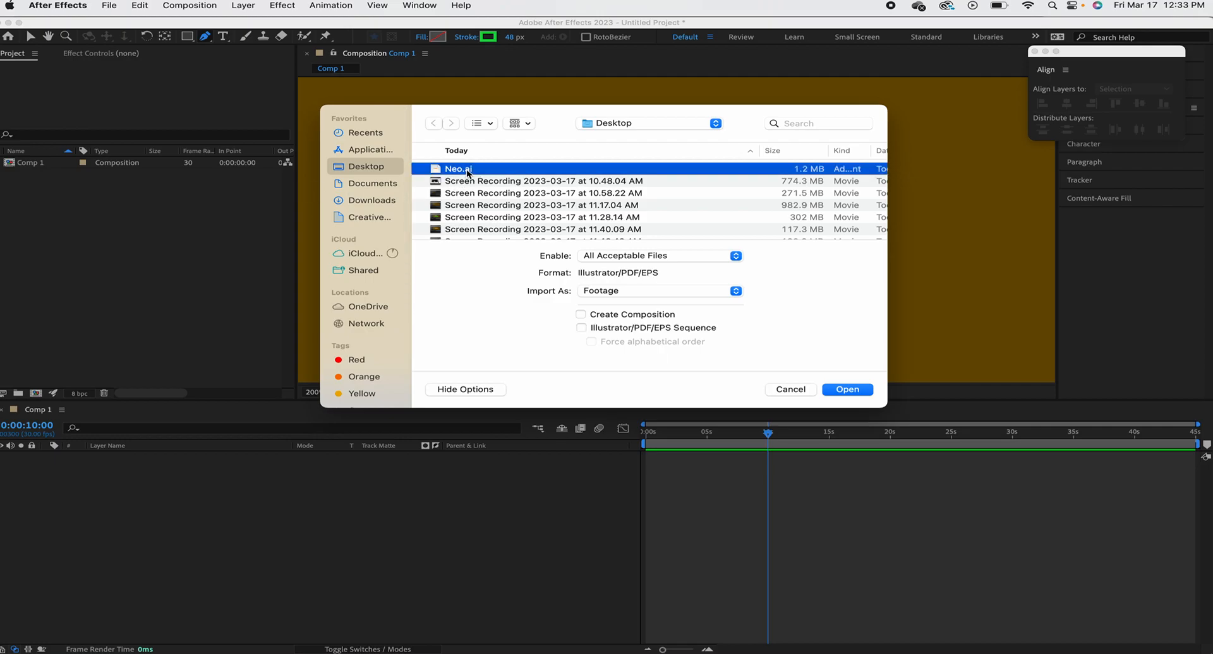
{"action": "left_click", "coordinate": [606, 293]}
{"action": "left_click", "coordinate": [622, 318]}
{"action": "left_click", "coordinate": [857, 392]}
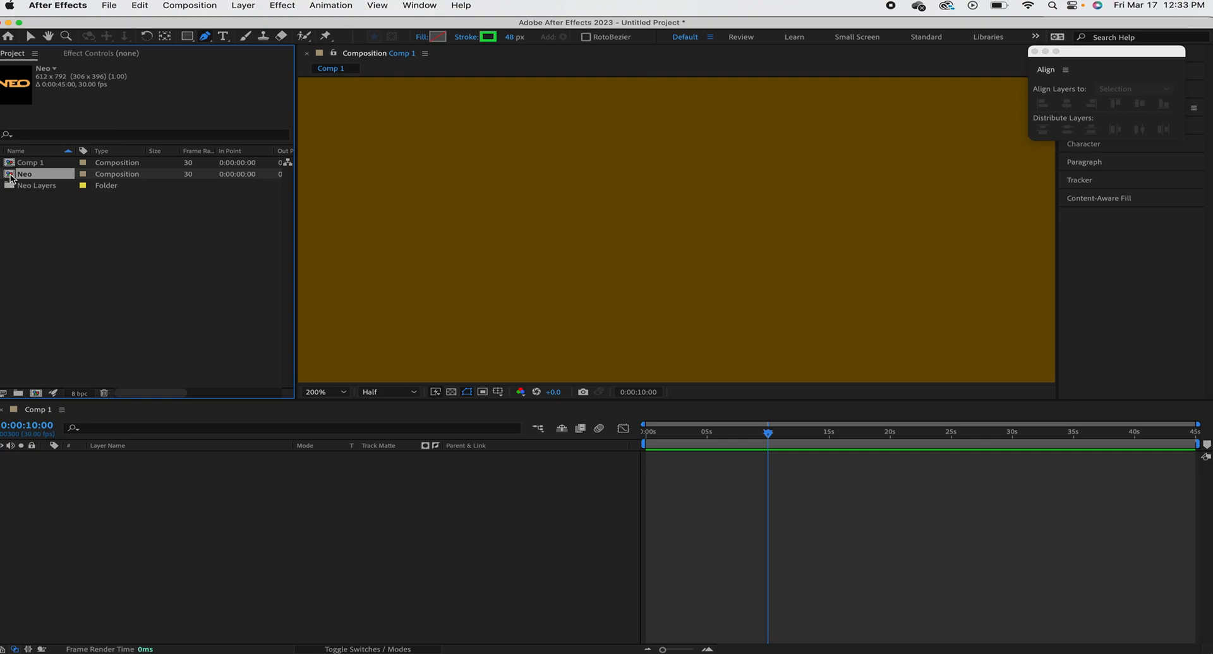
{"action": "left_click", "coordinate": [411, 6]}
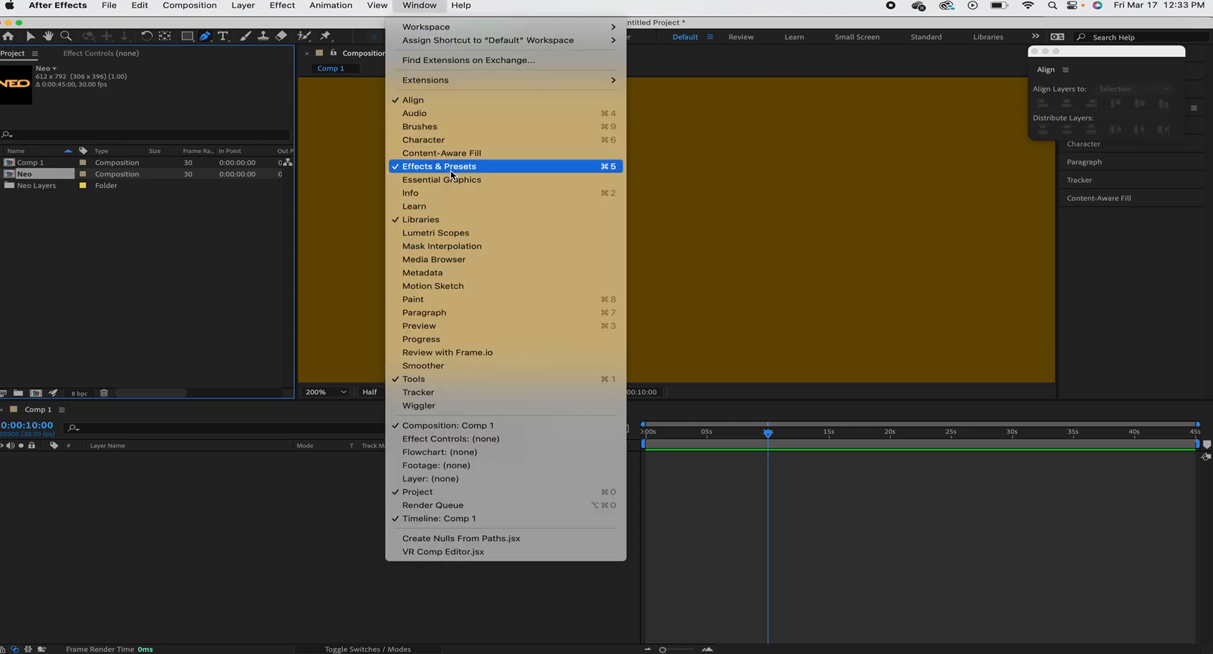
{"action": "left_click", "coordinate": [406, 8]}
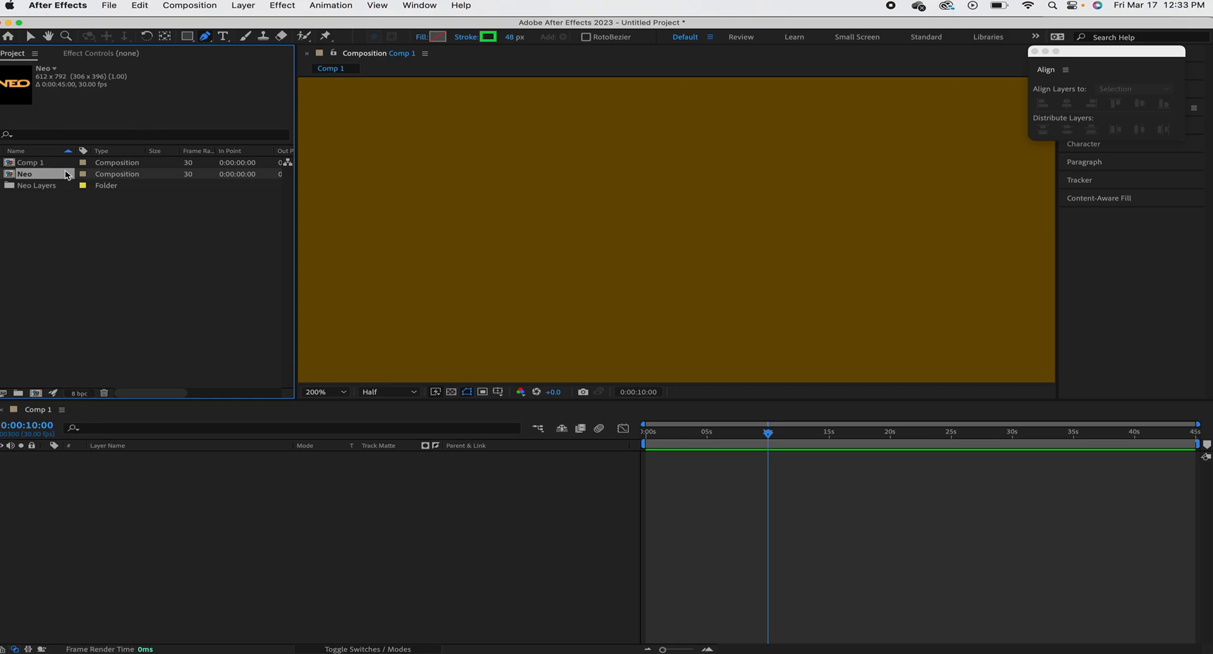
Add the Neo composition to the Comp 1 timeline and expand its transform properties.
{"action": "left_click_drag", "start_coordinate": [27, 175], "coordinate": [94, 473]}
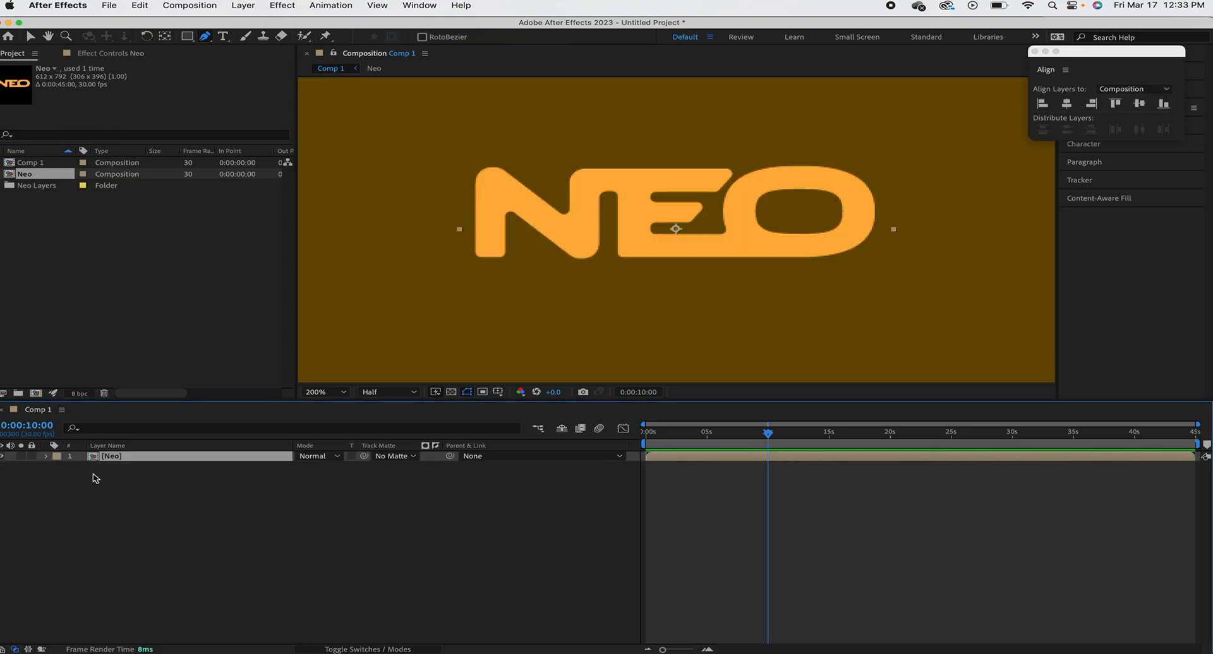
{"action": "left_click", "coordinate": [47, 457]}
{"action": "left_click", "coordinate": [60, 468]}
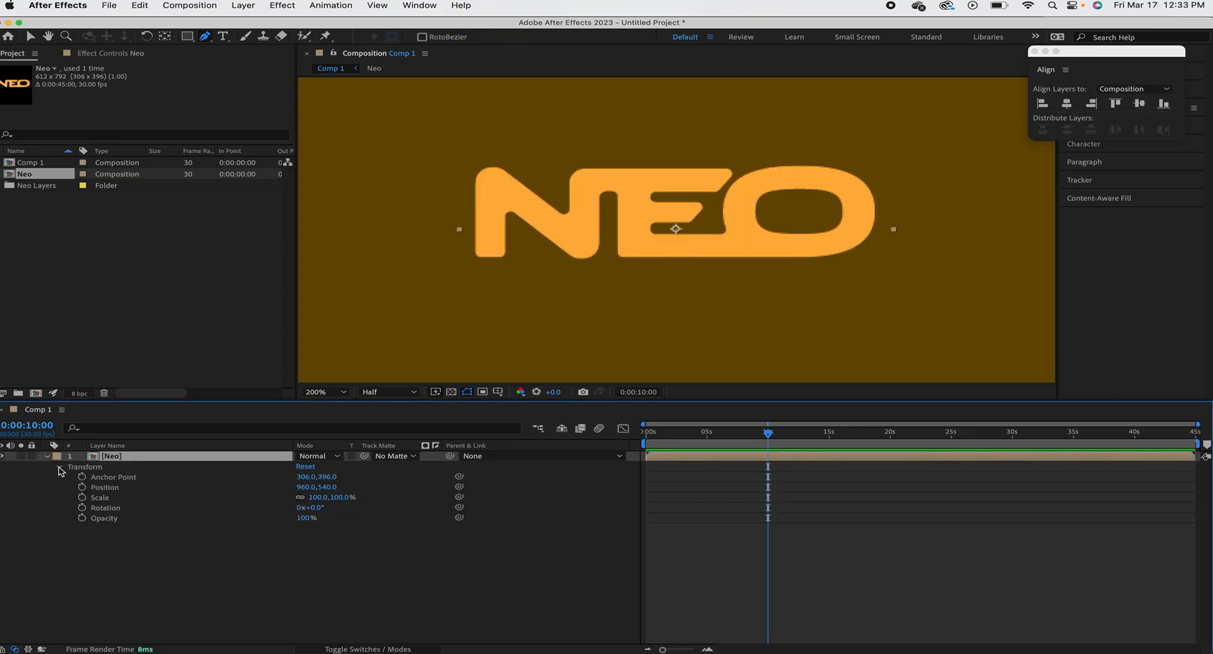
Pre-compose the Neo layer as "Neo Logo 1", moving all attributes into the new composition.
{"action": "right_click", "coordinate": [117, 458]}
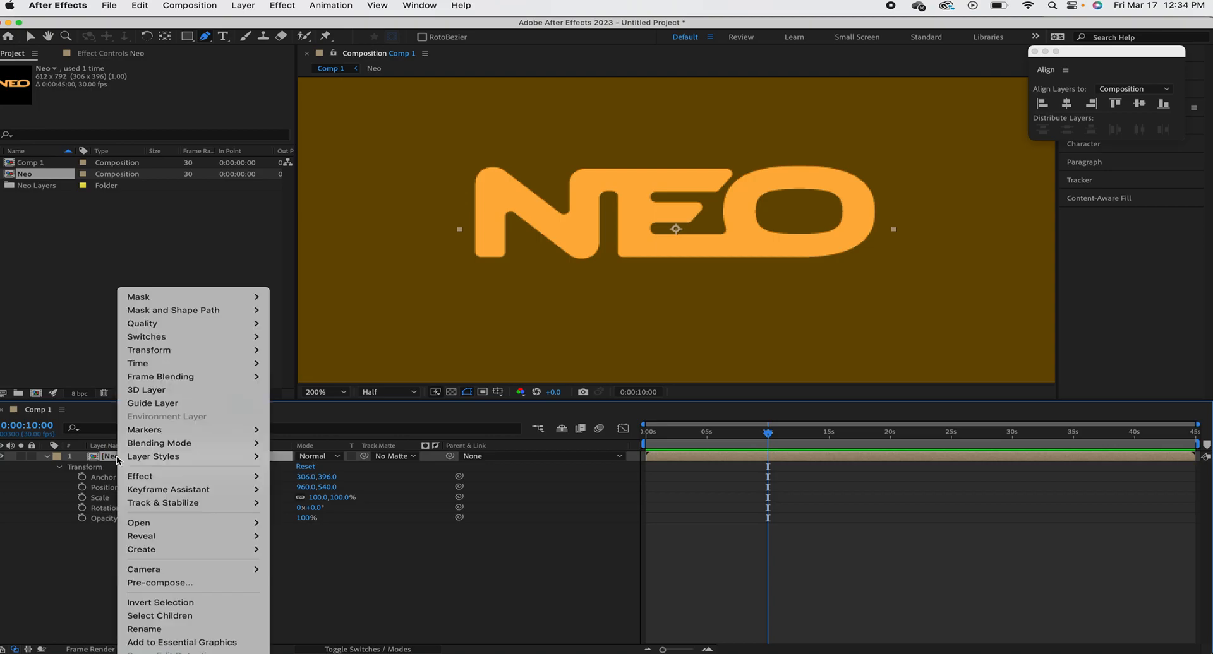
{"action": "mouse_move", "coordinate": [118, 461]}
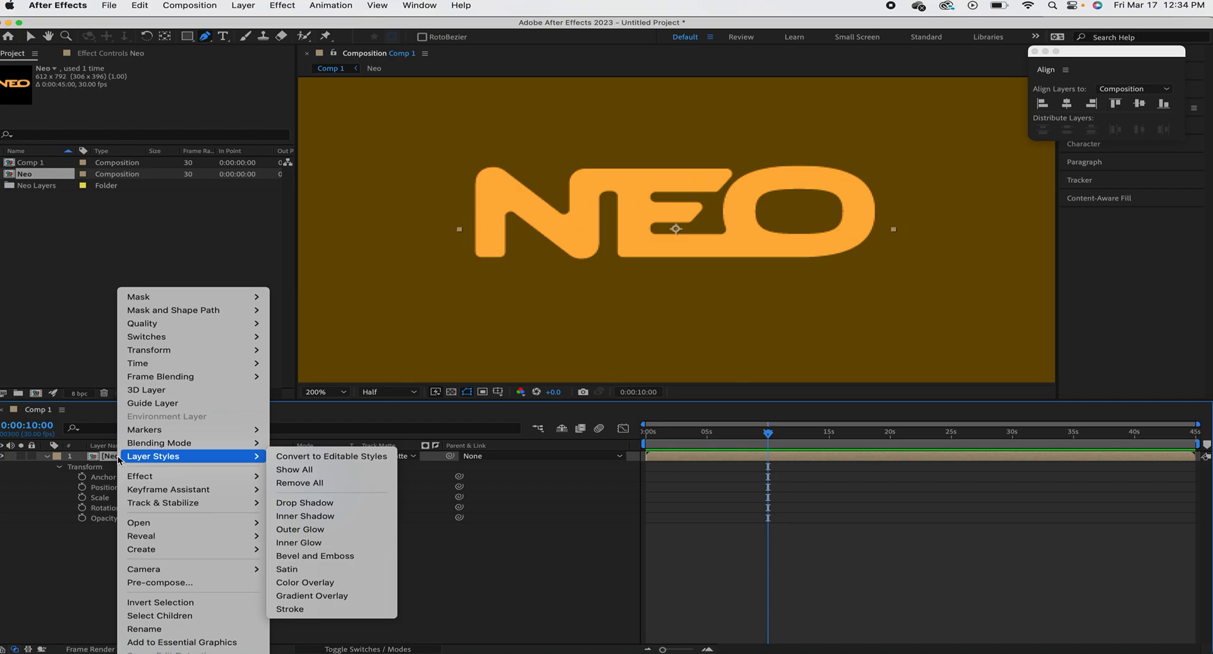
{"action": "left_click", "coordinate": [172, 583]}
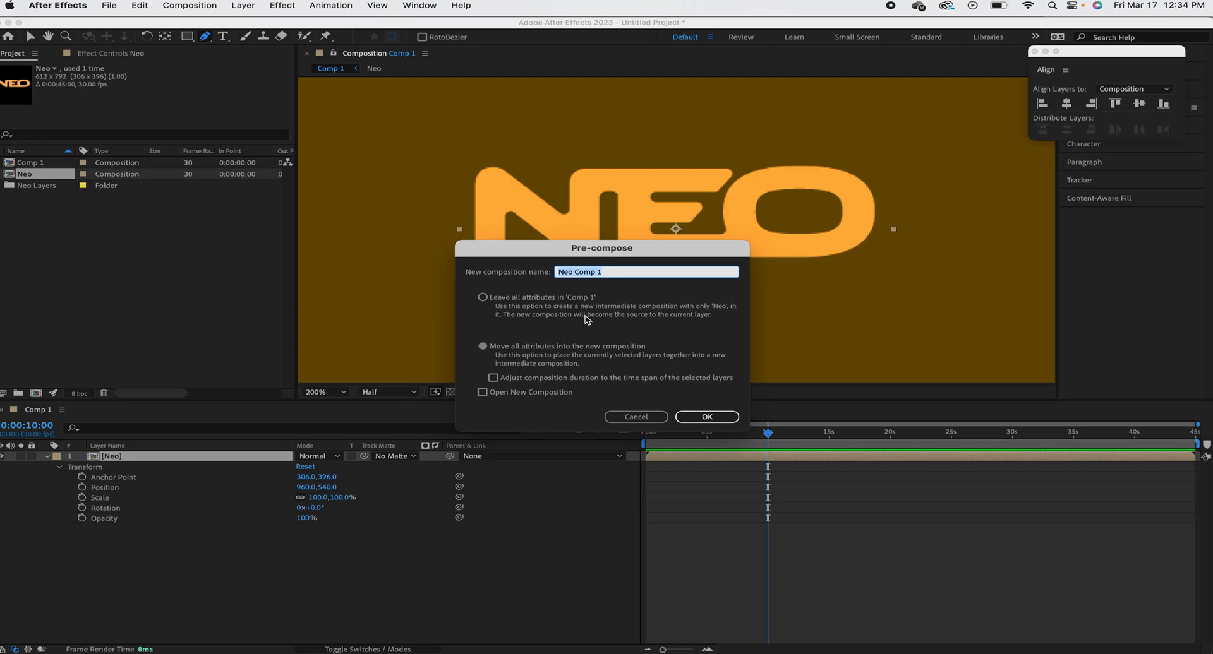
{"action": "left_click", "coordinate": [609, 272]}
{"action": "key", "text": "BackSpace"}
{"action": "key", "text": "BackSpace"}
{"action": "key", "text": "BackSpace"}
{"action": "key", "text": "BackSpace"}
{"action": "key", "text": "BackSpace"}
{"action": "key", "text": "BackSpace"}
{"action": "key", "text": "BackSpace"}
{"action": "type", "text": "Logo 1"}
{"action": "left_click", "coordinate": [483, 347]}
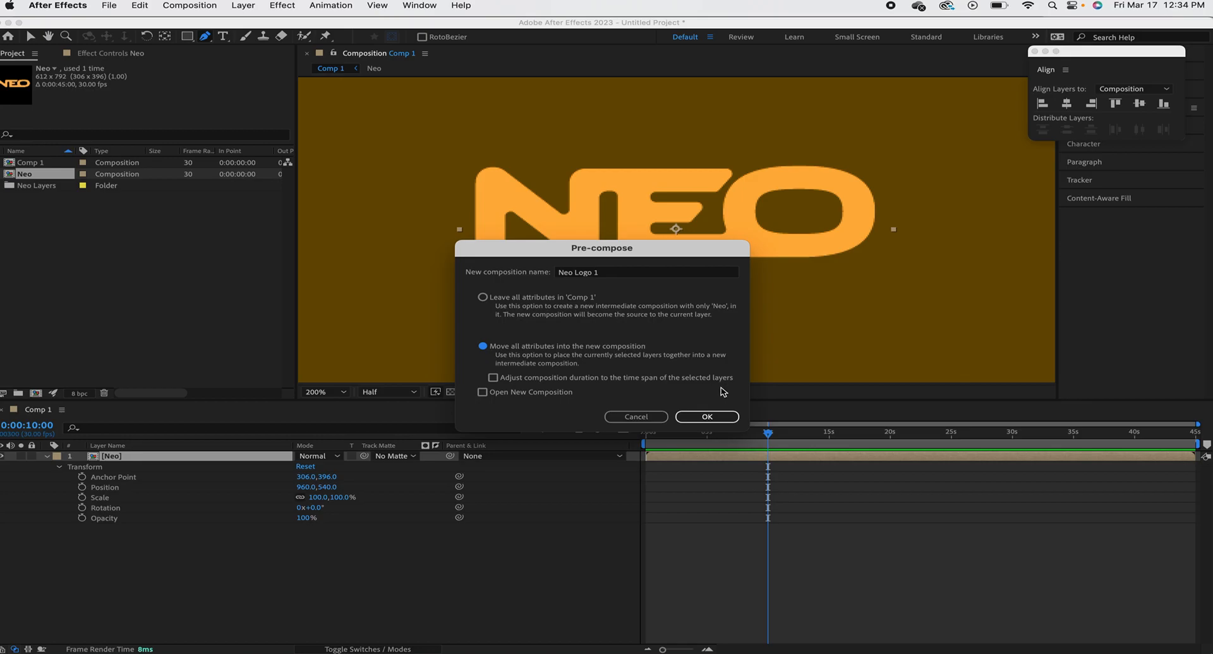
{"action": "left_click", "coordinate": [708, 417]}
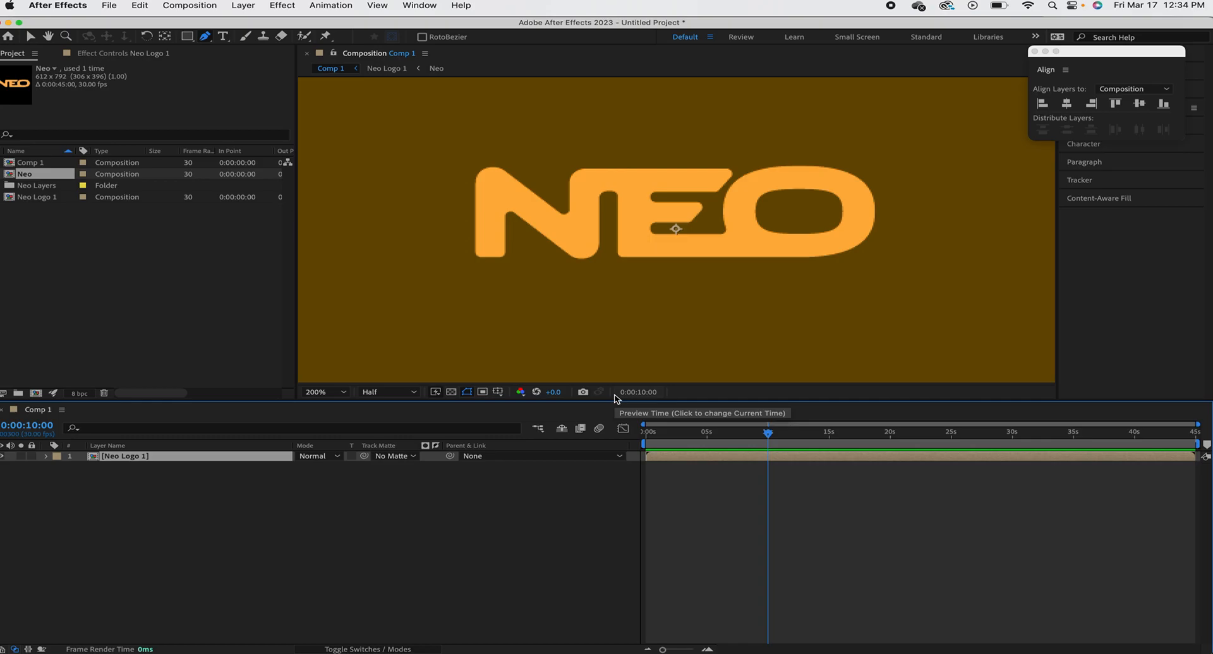
Expand the transform properties of the Neo Logo 1 layer and leave no layer selected.
{"action": "left_click", "coordinate": [46, 457]}
{"action": "left_click", "coordinate": [56, 467]}
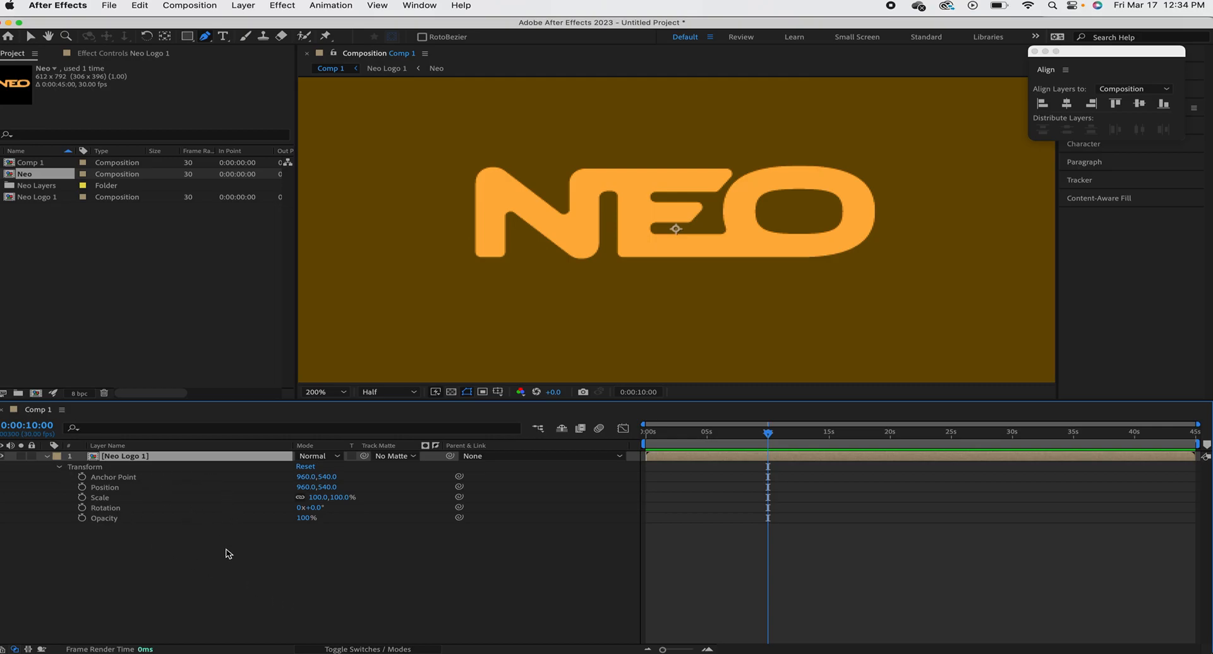
{"action": "left_click", "coordinate": [251, 605]}
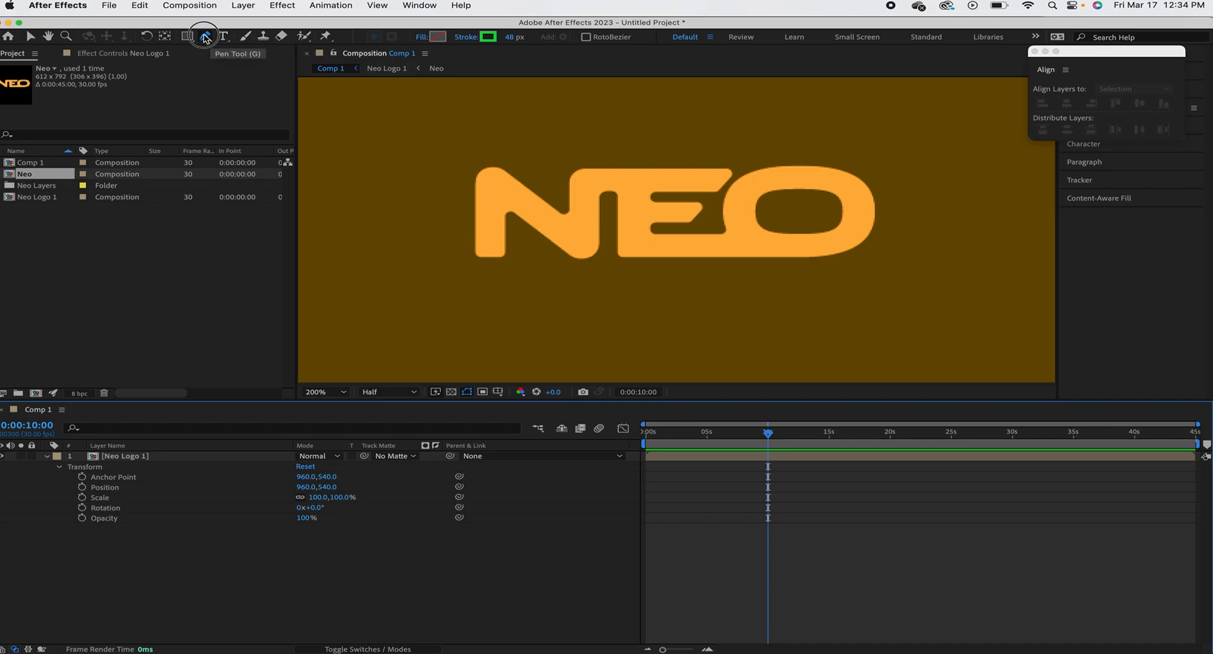
Activate the Pen tool and set the shape fill to None.
{"action": "left_click", "coordinate": [30, 37]}
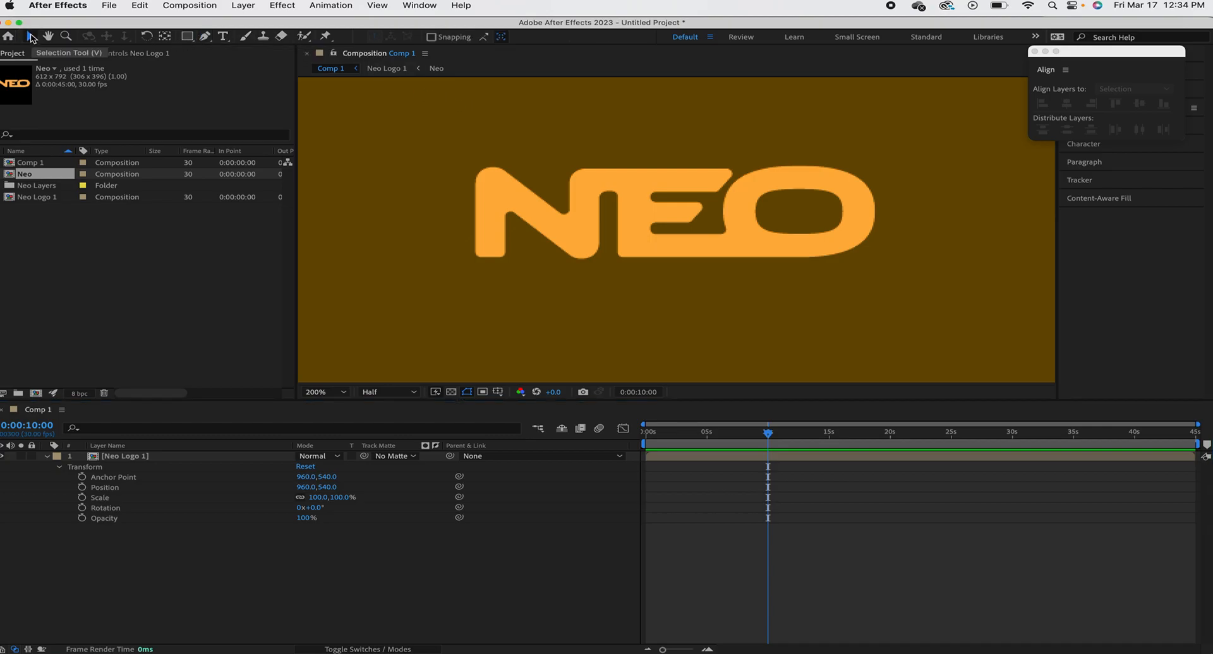
{"action": "left_click", "coordinate": [206, 36]}
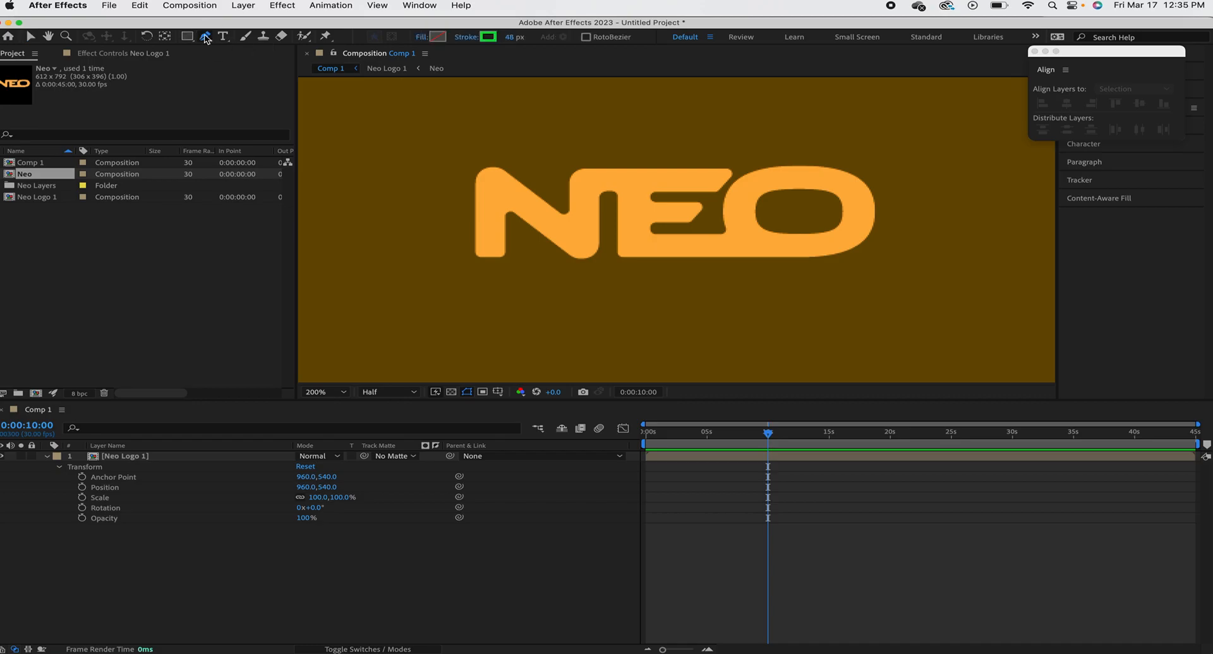
{"action": "left_click", "coordinate": [437, 36]}
{"action": "left_click", "coordinate": [361, 106]}
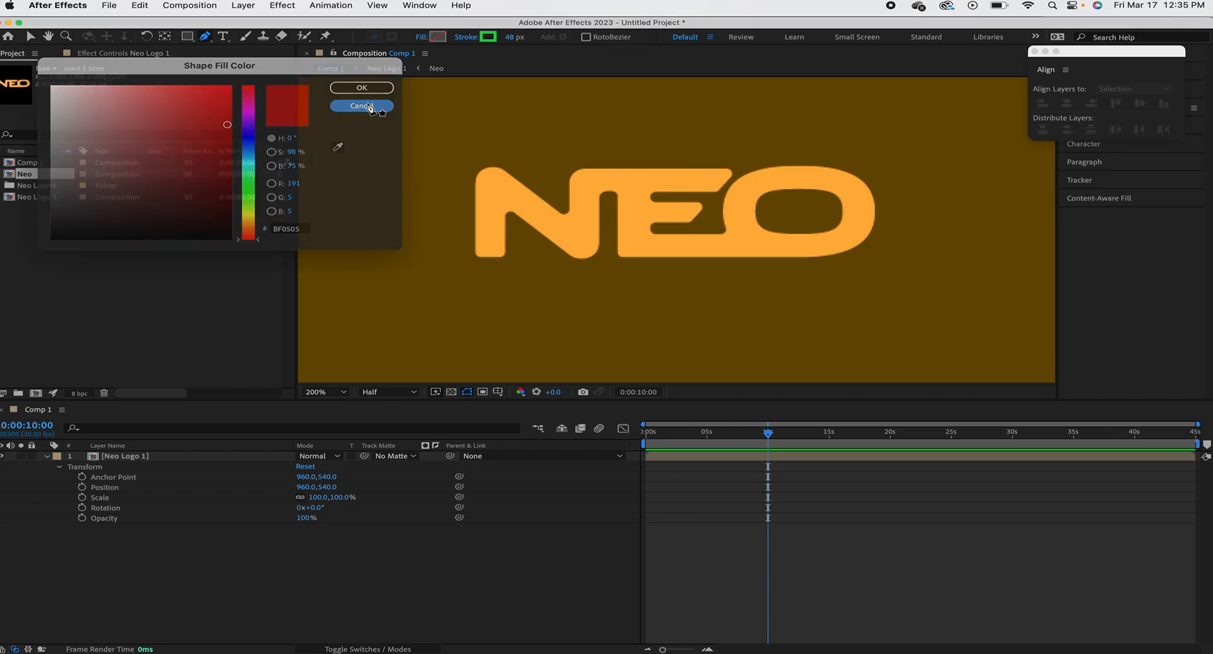
{"action": "left_click", "coordinate": [420, 38]}
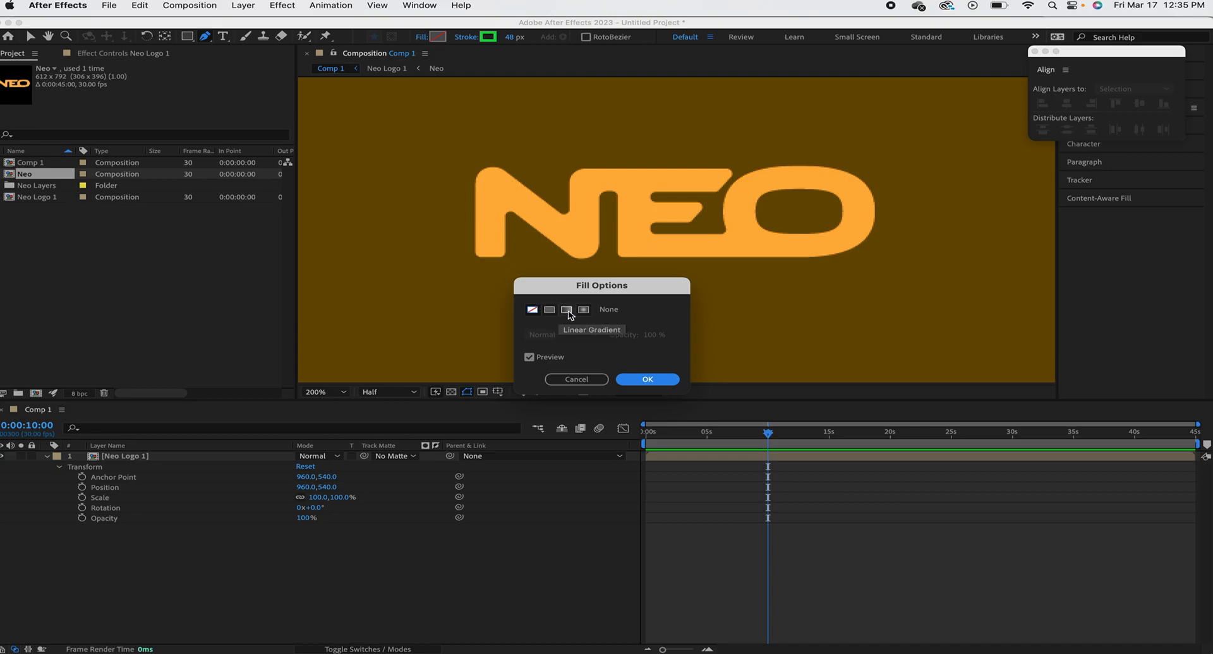
{"action": "left_click", "coordinate": [645, 380]}
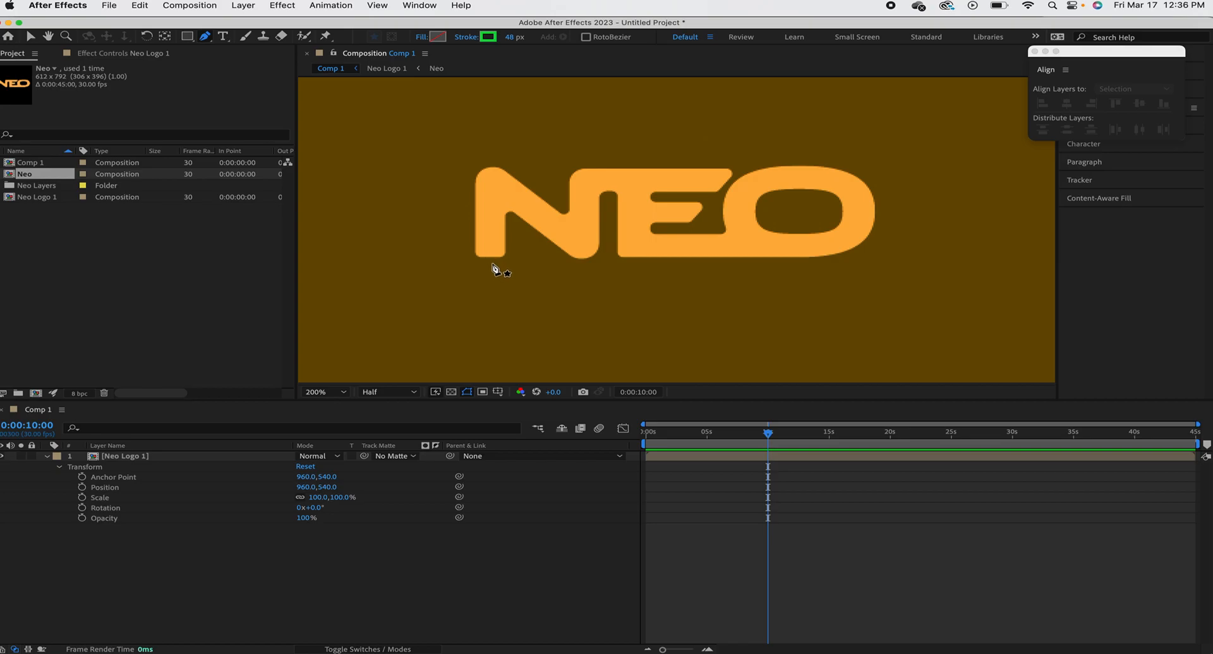
Trace the N and the upper bar of the E with a 48 px green stroke, ending just above the bar's tip.
{"action": "left_click", "coordinate": [491, 263]}
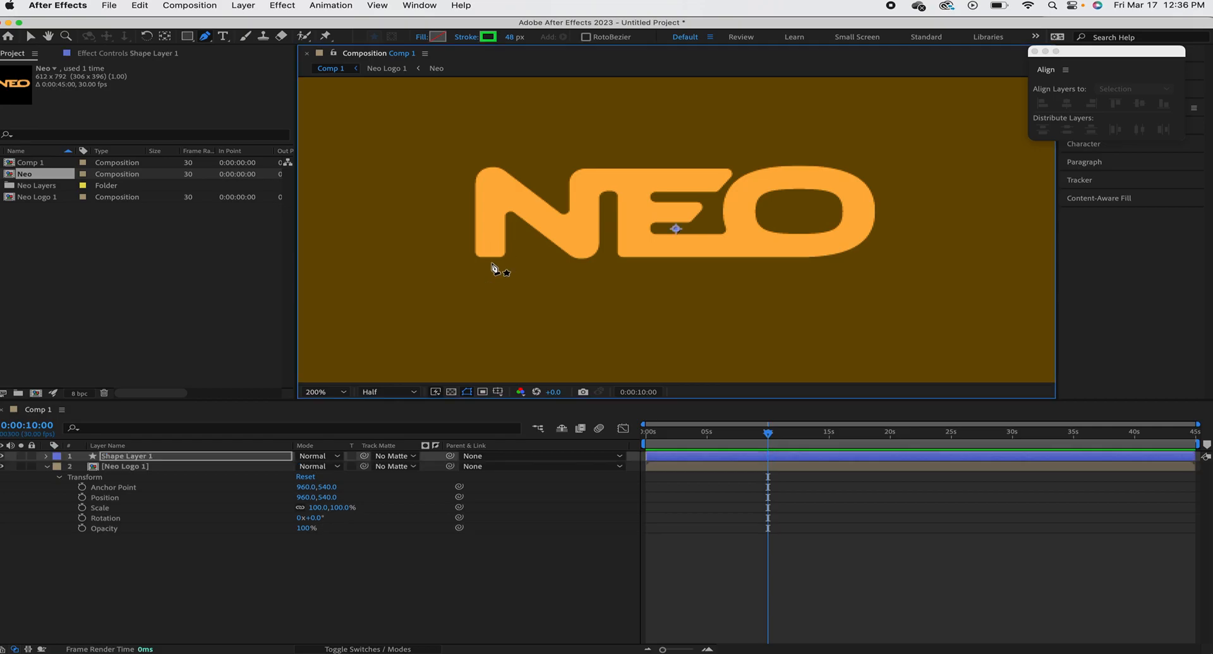
{"action": "left_click", "coordinate": [492, 174]}
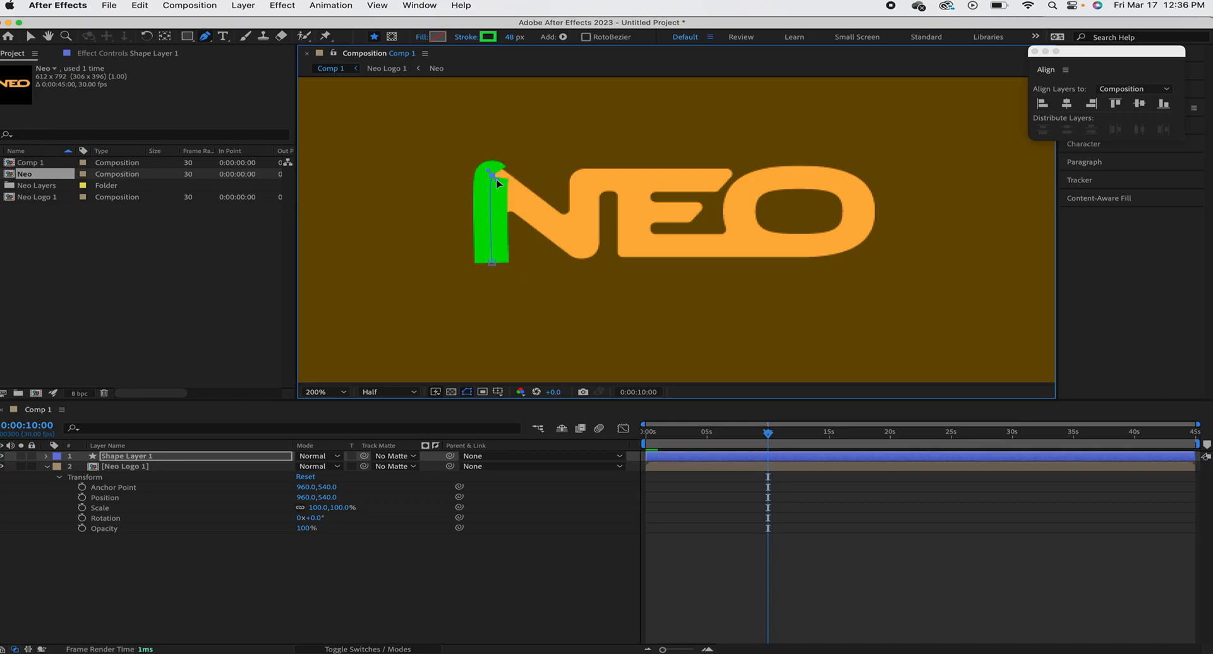
{"action": "left_click", "coordinate": [586, 246]}
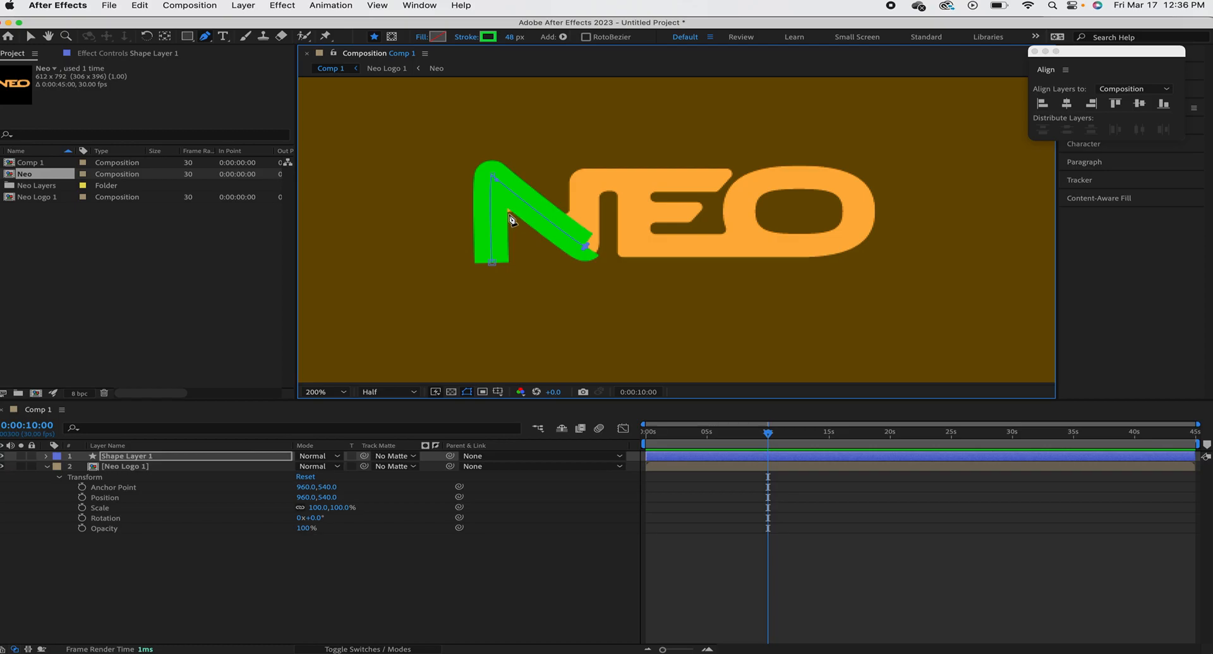
{"action": "left_click", "coordinate": [585, 182]}
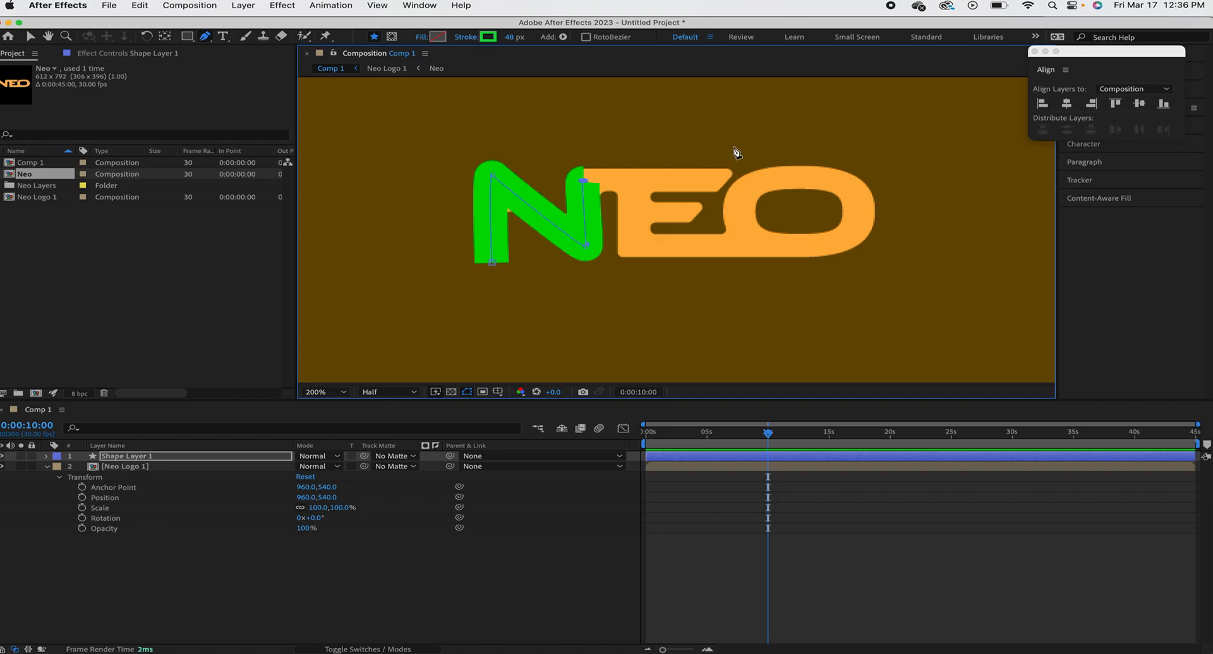
{"action": "left_click", "coordinate": [713, 178]}
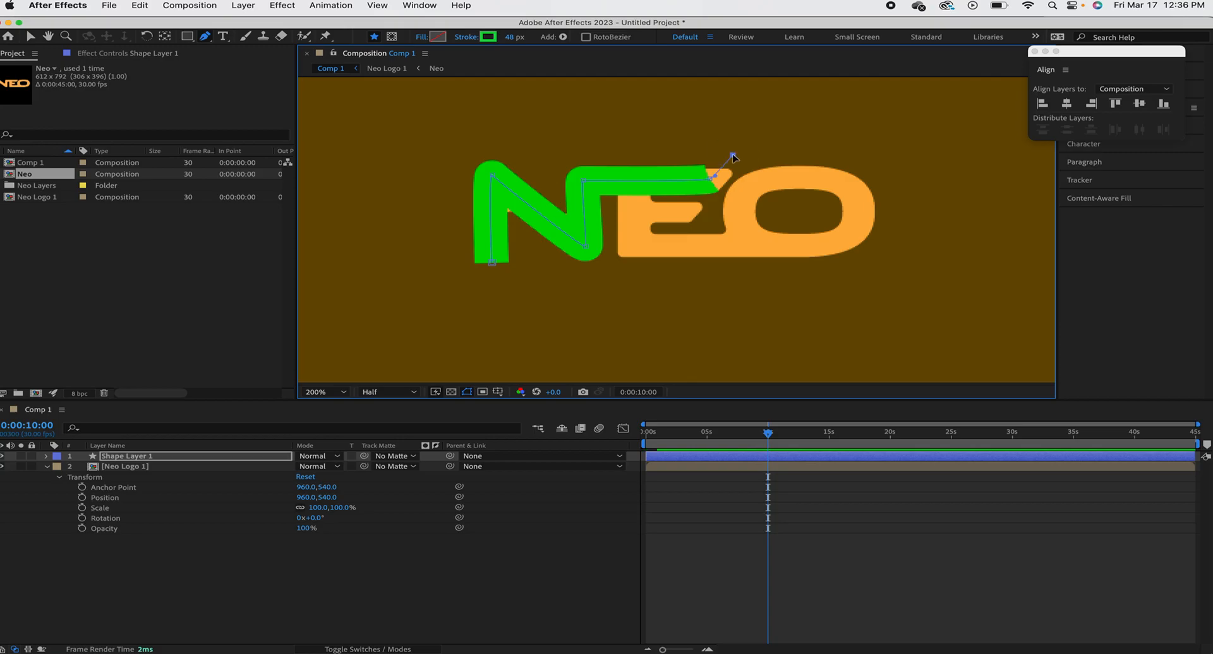
{"action": "left_click", "coordinate": [733, 154]}
{"action": "left_click", "coordinate": [492, 177]}
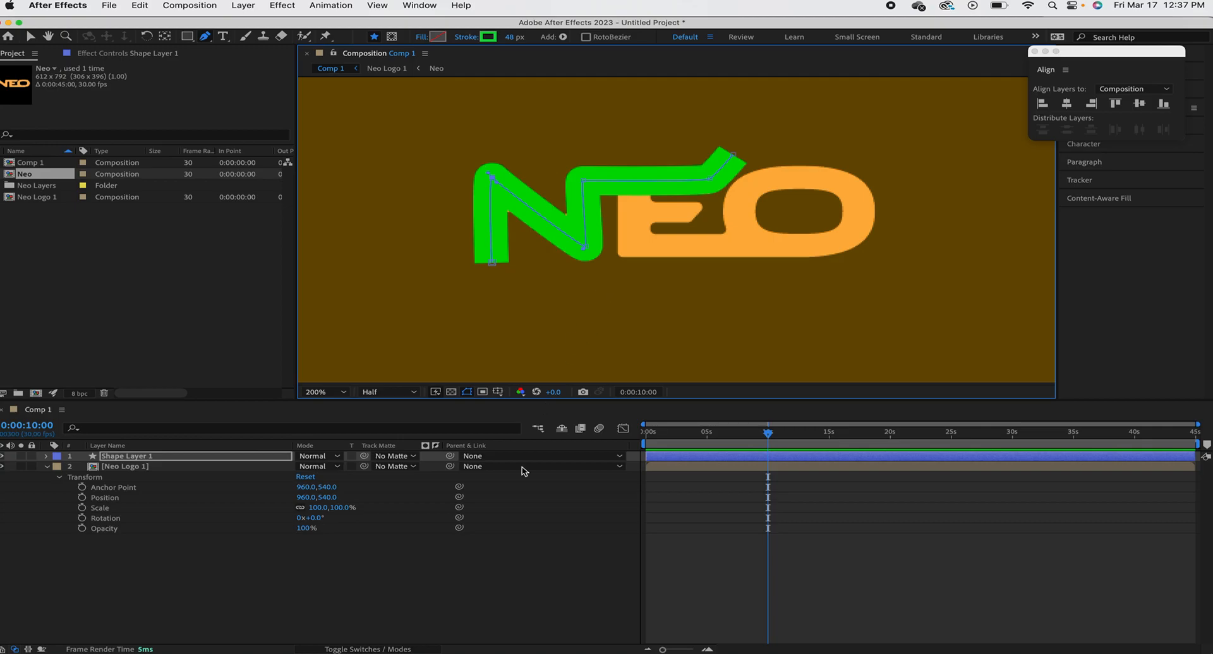
Expand and select Shape Layer 1, undoing the stray Pen point placed above the E.
{"action": "left_click", "coordinate": [46, 456]}
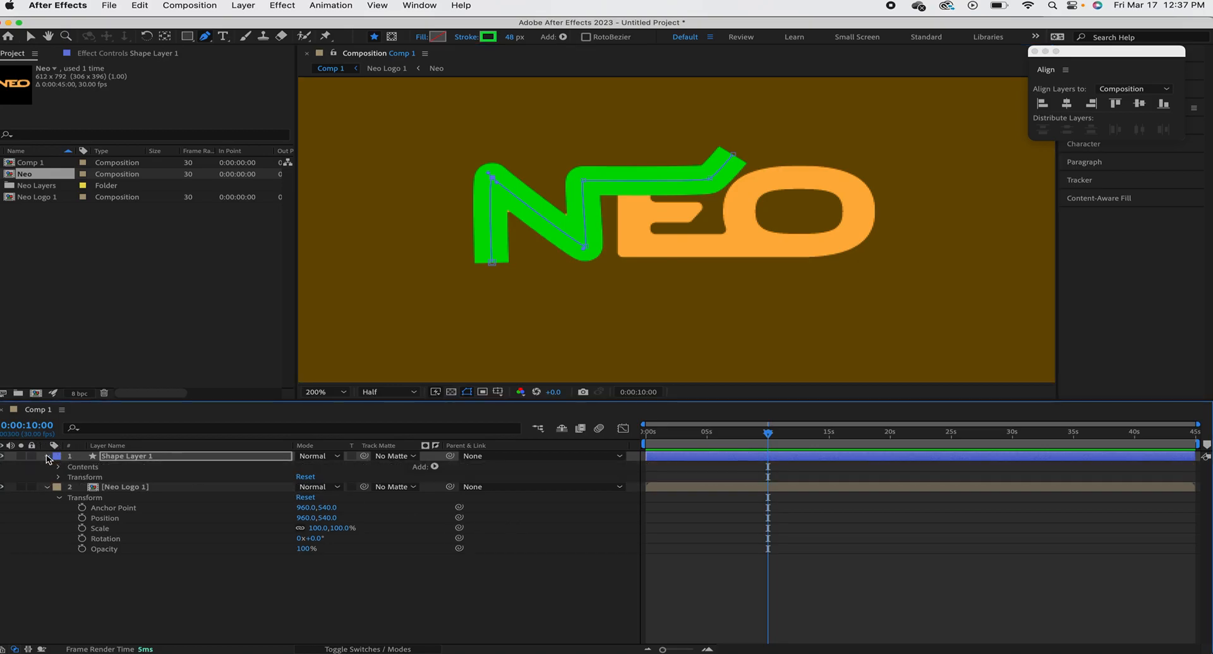
{"action": "left_click", "coordinate": [135, 460]}
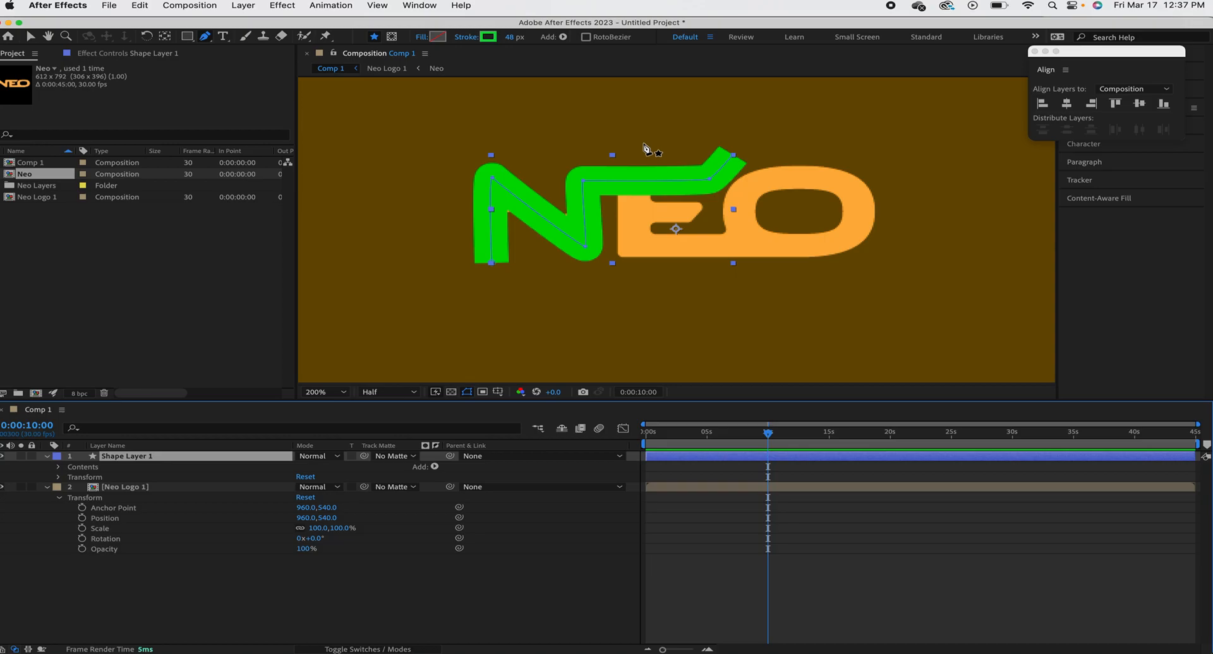
{"action": "left_click", "coordinate": [643, 143]}
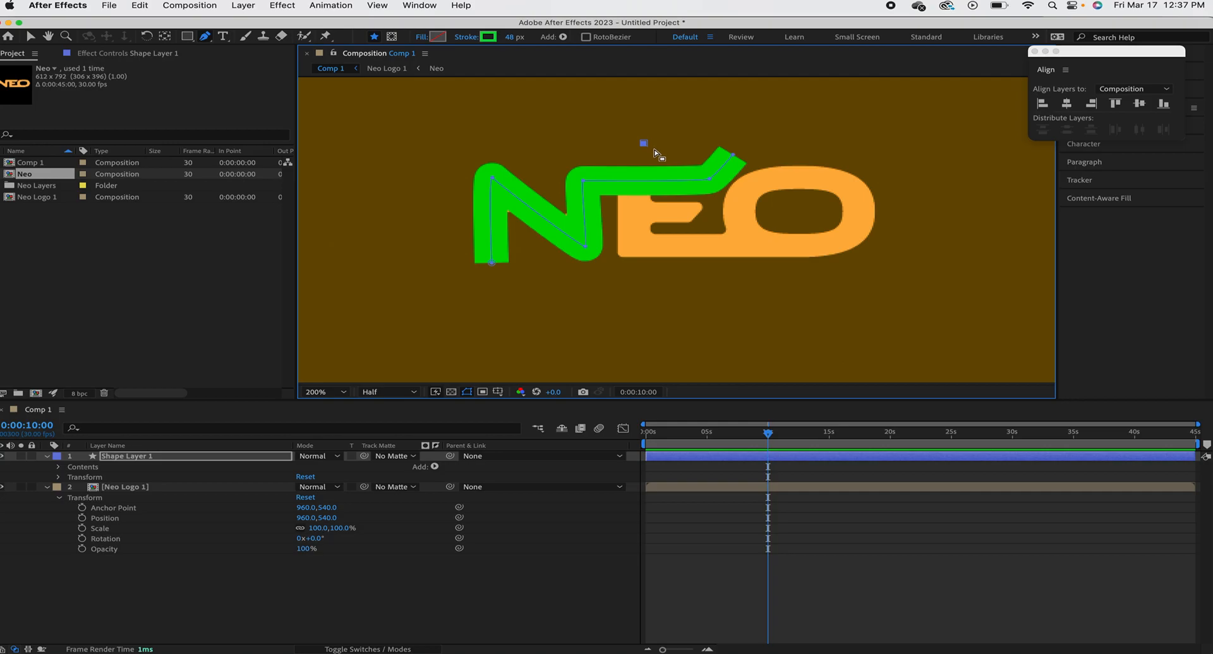
{"action": "key", "text": "super+z"}
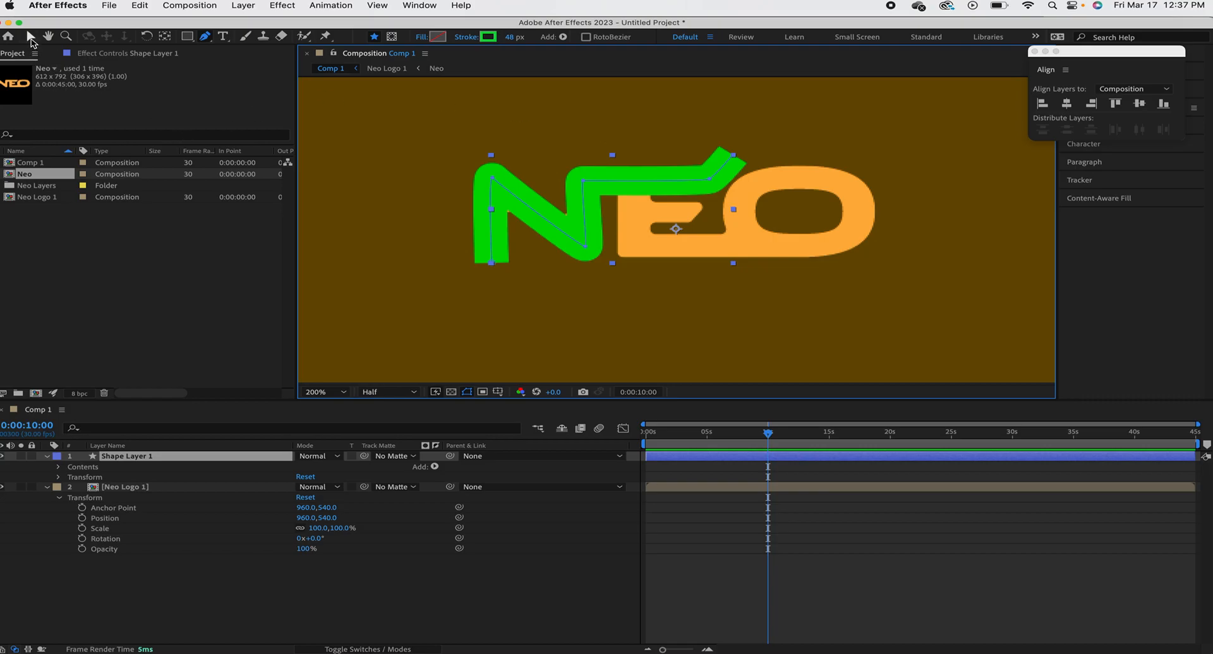
Deselect everything, reselect Shape Layer 1 and reactivate the Pen tool to draw another path inside that layer.
{"action": "left_click", "coordinate": [31, 36]}
{"action": "left_click", "coordinate": [409, 594]}
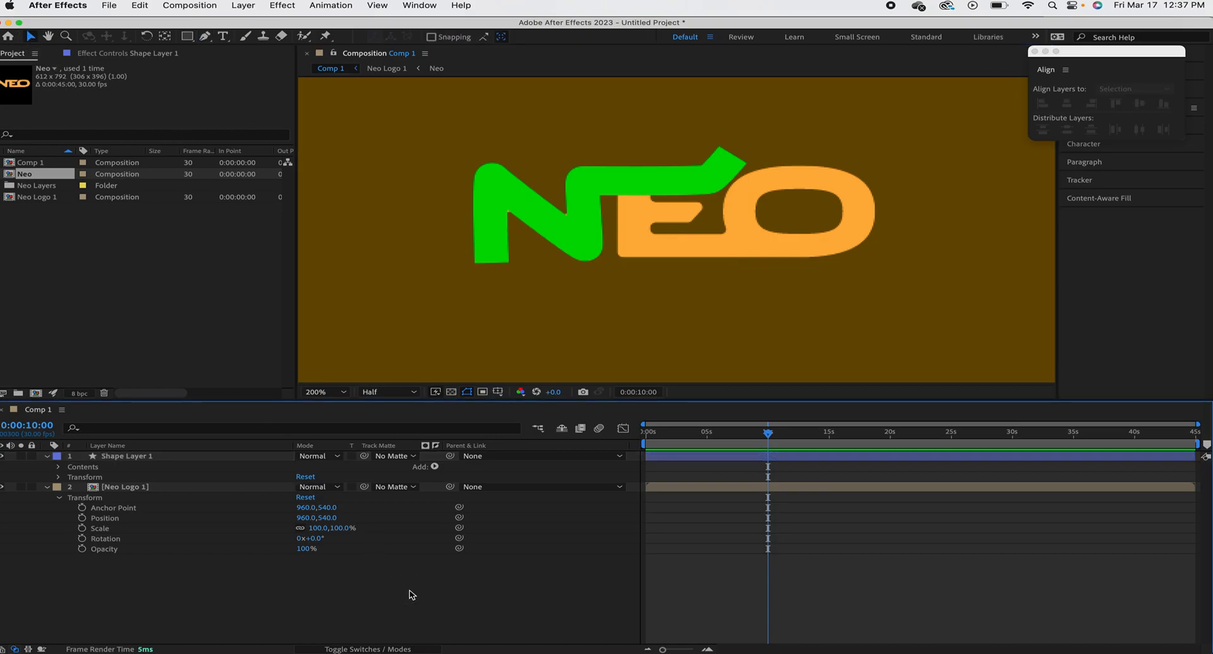
{"action": "left_click", "coordinate": [217, 478]}
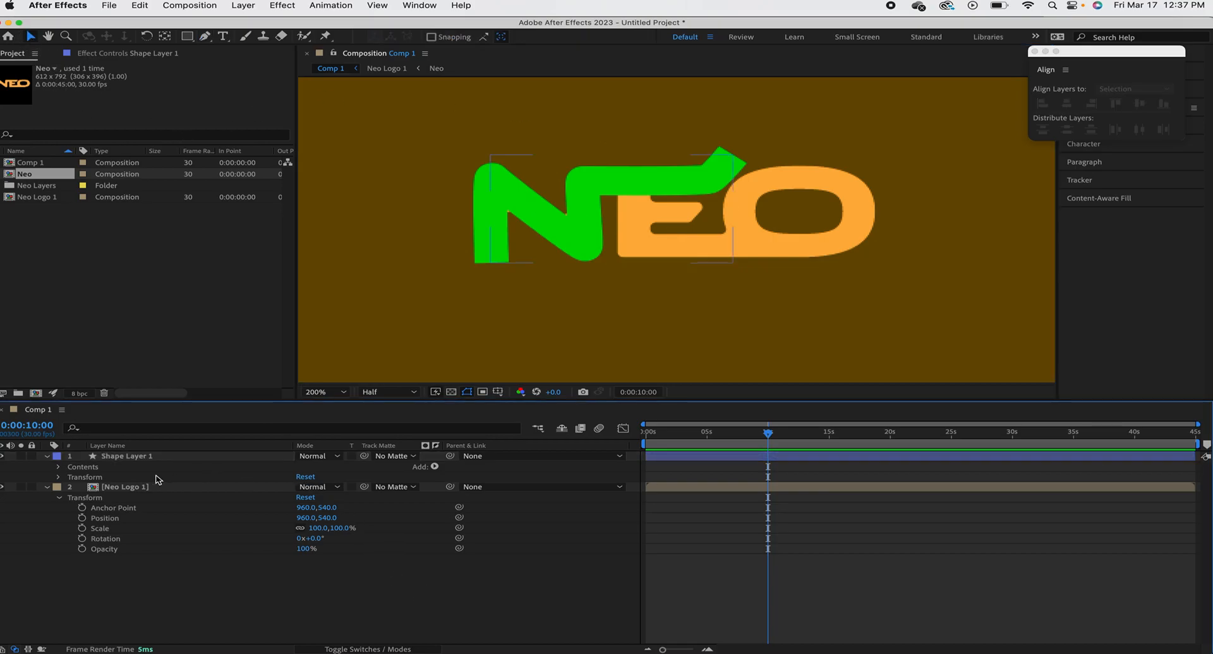
{"action": "left_click", "coordinate": [121, 457]}
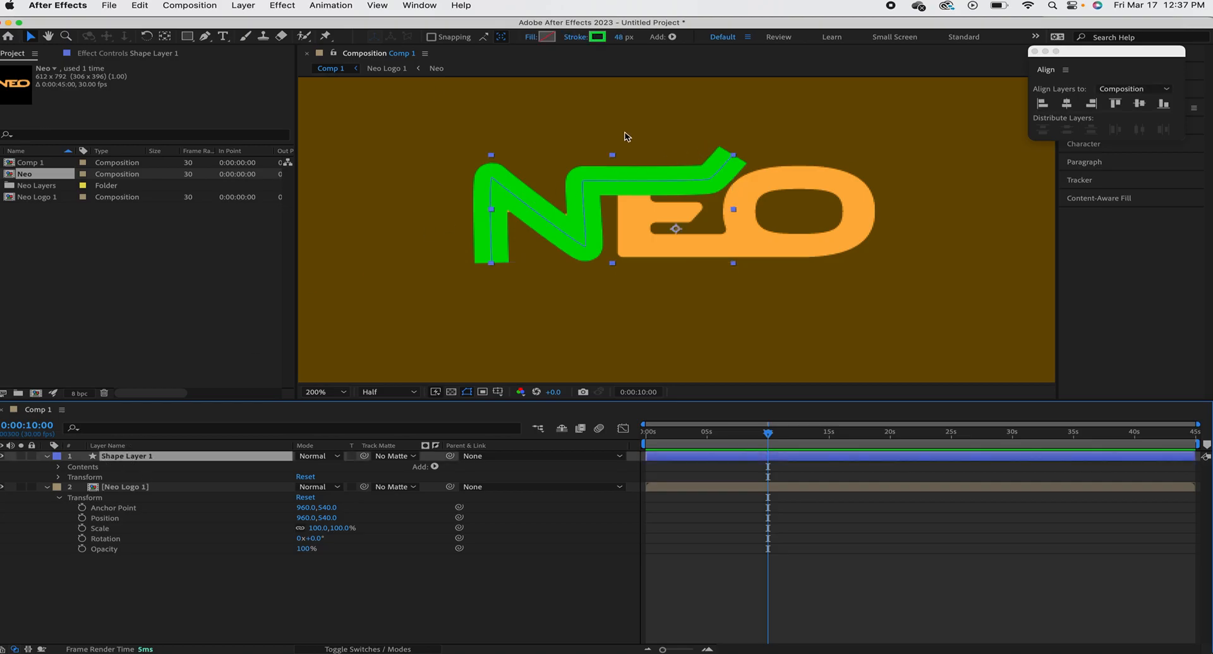
{"action": "left_click", "coordinate": [205, 36]}
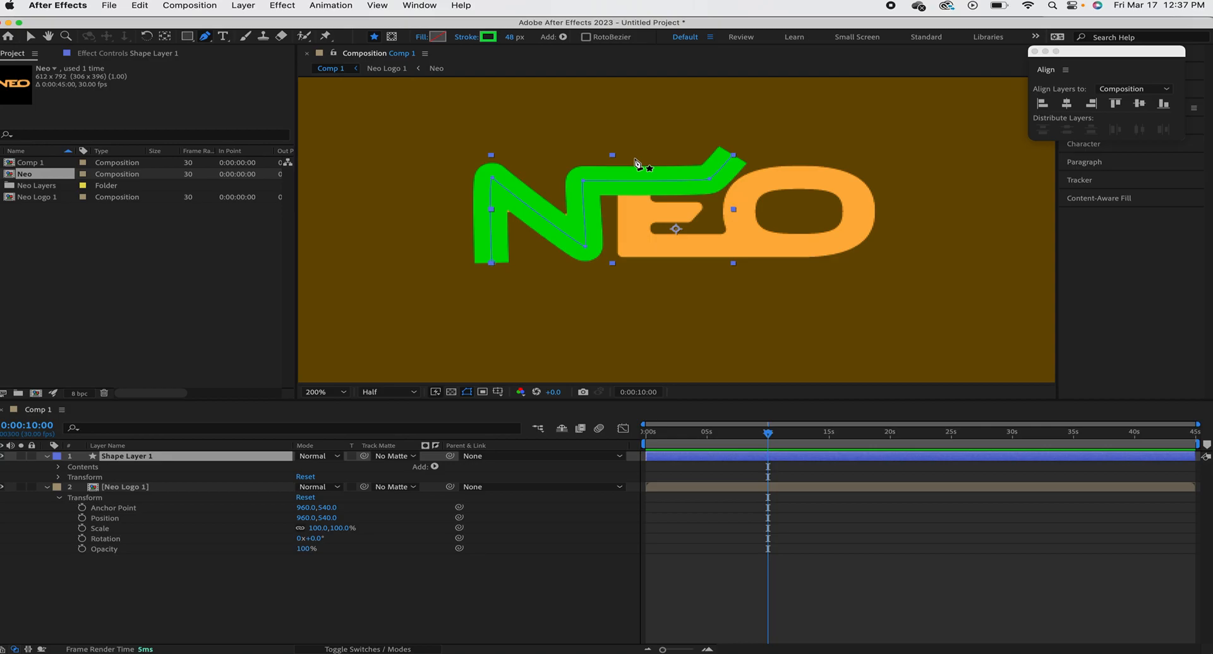
Trace the E's vertical stem as a second path in Shape Layer 1, fitting its lower corner point, and expand the layer's contents.
{"action": "left_click", "coordinate": [635, 162]}
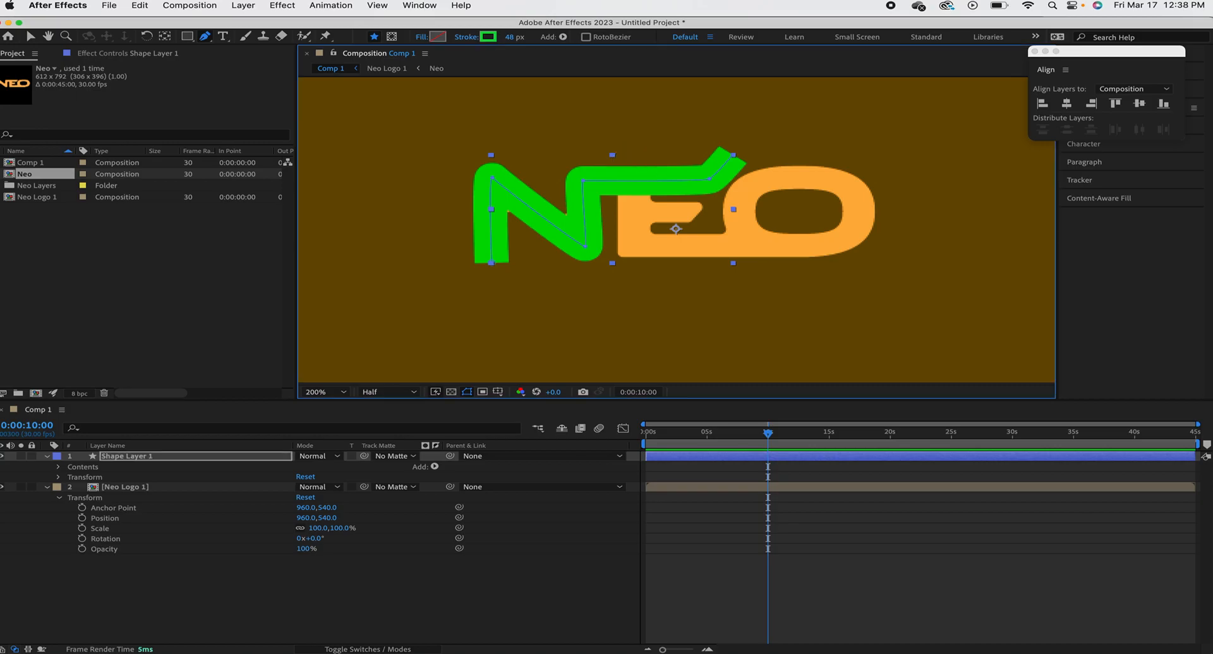
{"action": "left_click", "coordinate": [639, 247]}
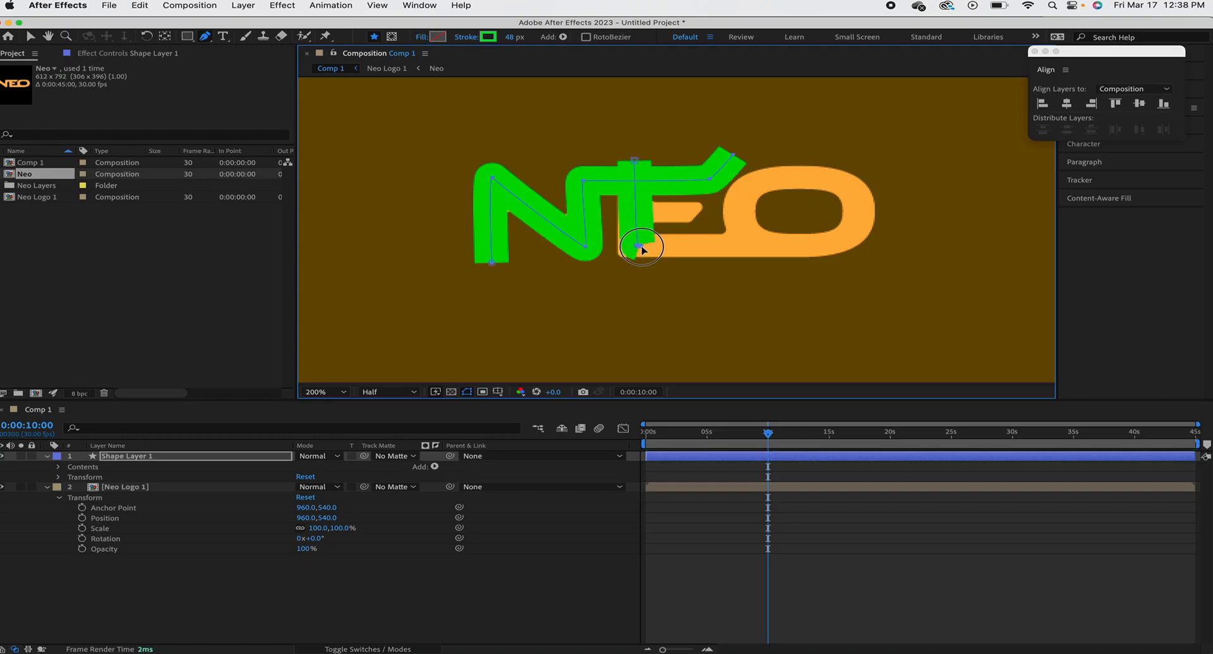
{"action": "left_click_drag", "start_coordinate": [642, 247], "coordinate": [642, 247]}
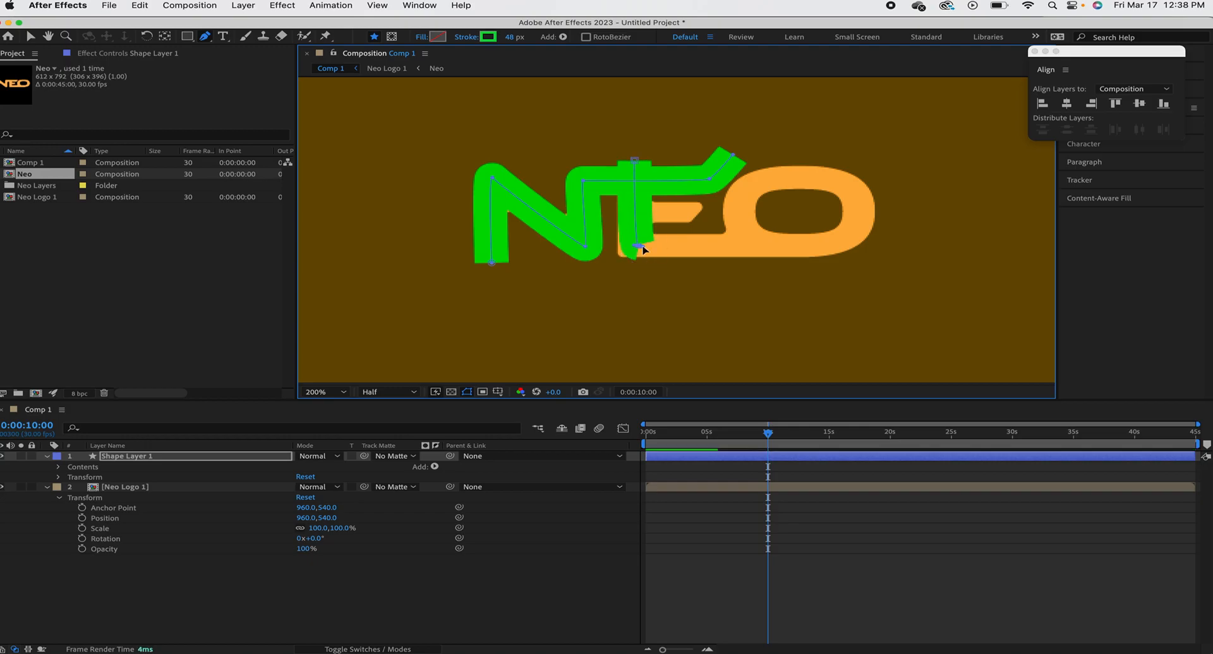
{"action": "left_click", "coordinate": [59, 467]}
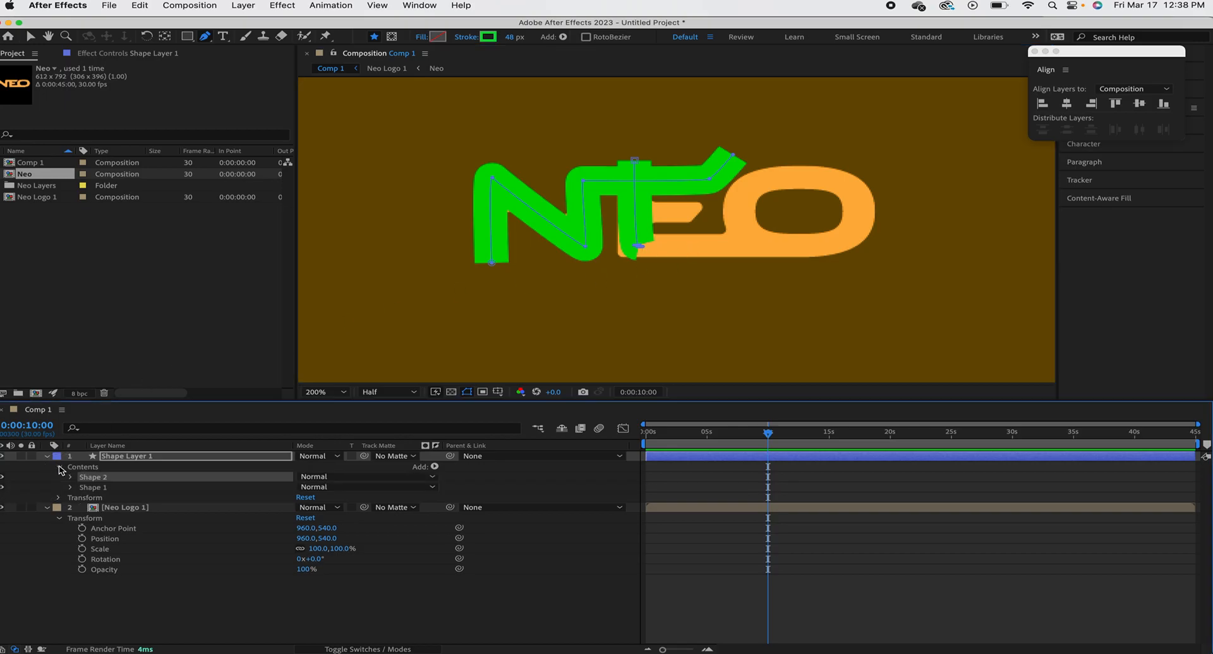
{"action": "left_click", "coordinate": [638, 247]}
{"action": "left_click_drag", "start_coordinate": [636, 248], "coordinate": [637, 249]}
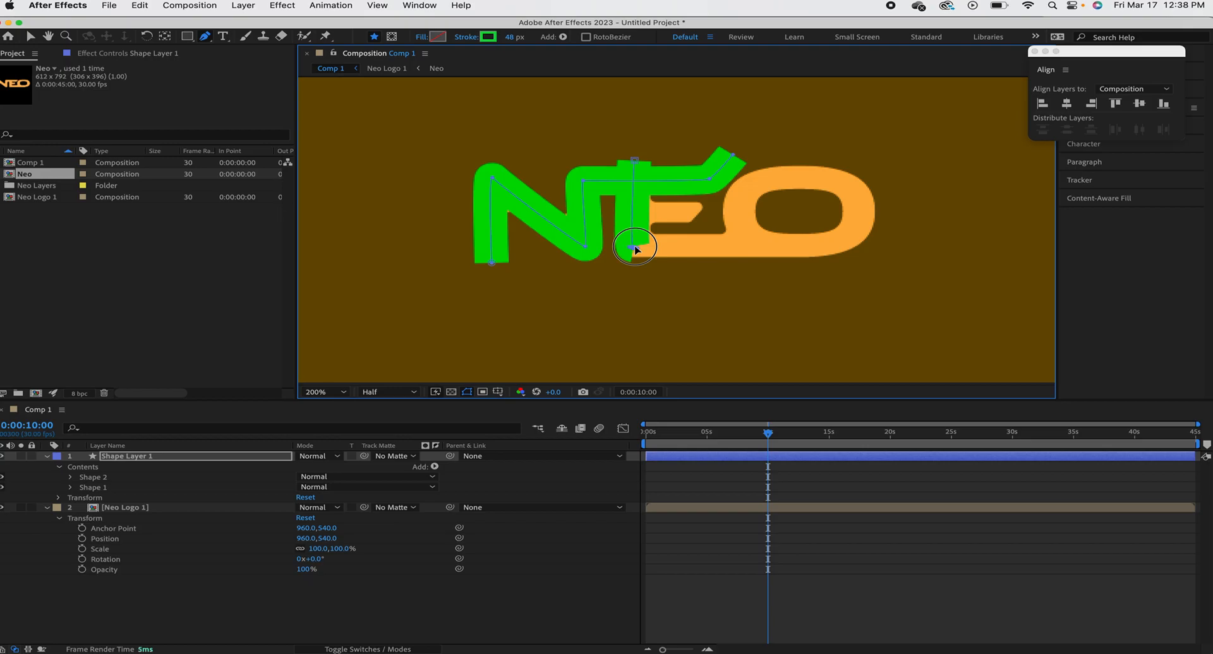
Continue the second path along the E's lower bar and around the O with curved points, and end it where the O meets the bar.
{"action": "left_click", "coordinate": [807, 245]}
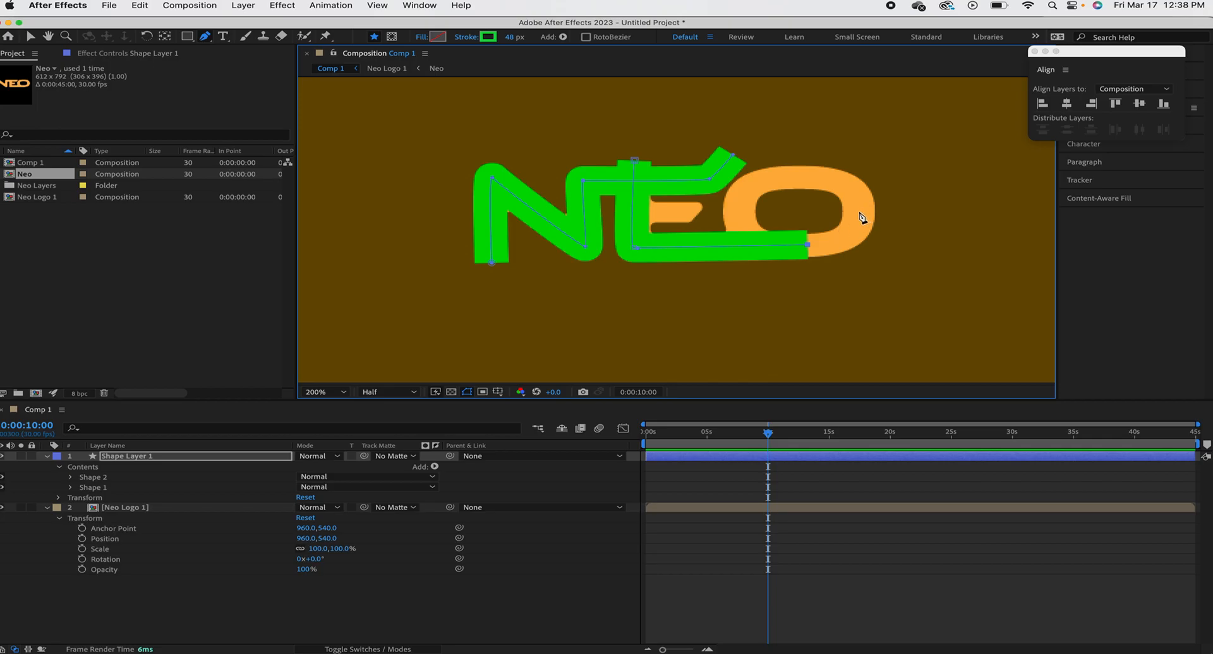
{"action": "mouse_move", "coordinate": [859, 214]}
{"action": "left_mouse_down"}
{"action": "mouse_move", "coordinate": [856, 180]}
{"action": "mouse_move", "coordinate": [778, 177]}
{"action": "mouse_move", "coordinate": [737, 212]}
{"action": "left_mouse_up"}
{"action": "left_click", "coordinate": [796, 175]}
{"action": "left_click", "coordinate": [764, 244]}
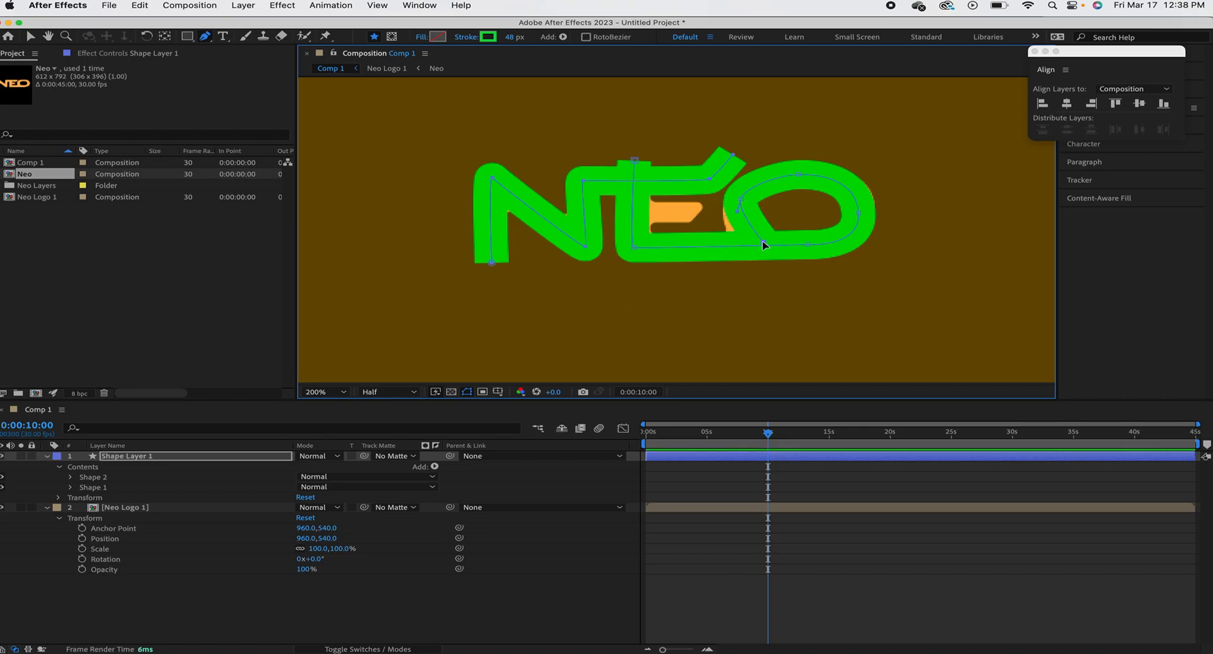
{"action": "left_click_drag", "start_coordinate": [738, 212], "coordinate": [729, 227]}
{"action": "left_click", "coordinate": [735, 283], "text": "super"}
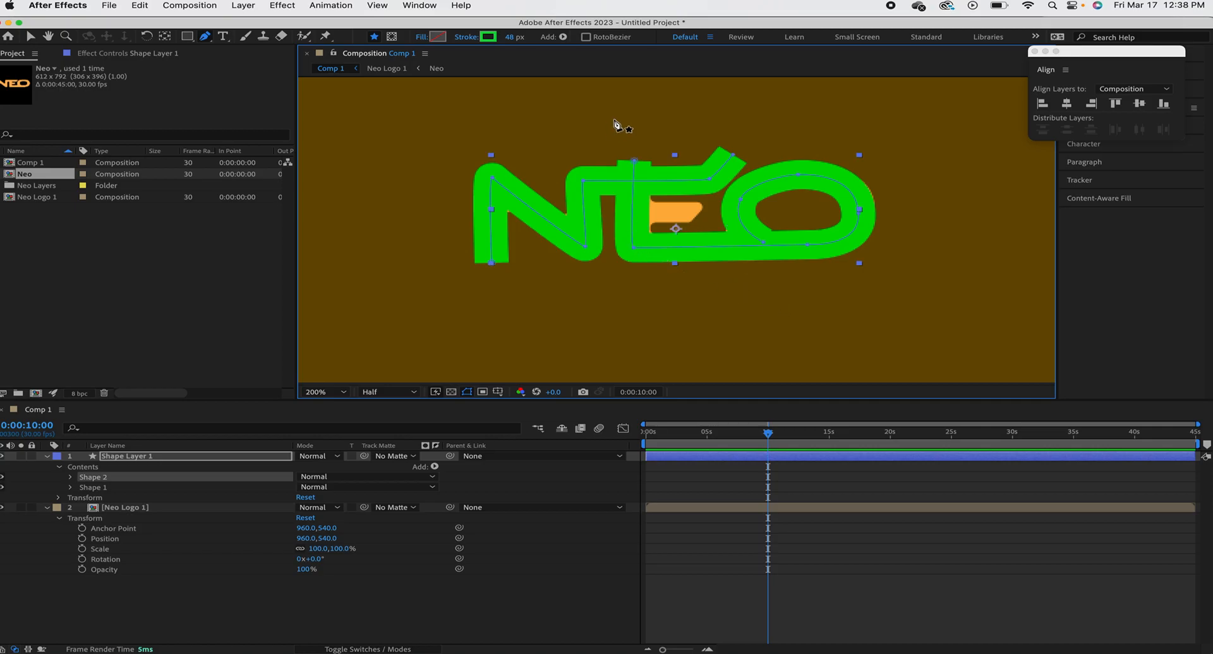
Delete the stray point above the logo and adjust the top and lower corner points of the E's stem.
{"action": "left_click", "coordinate": [613, 119]}
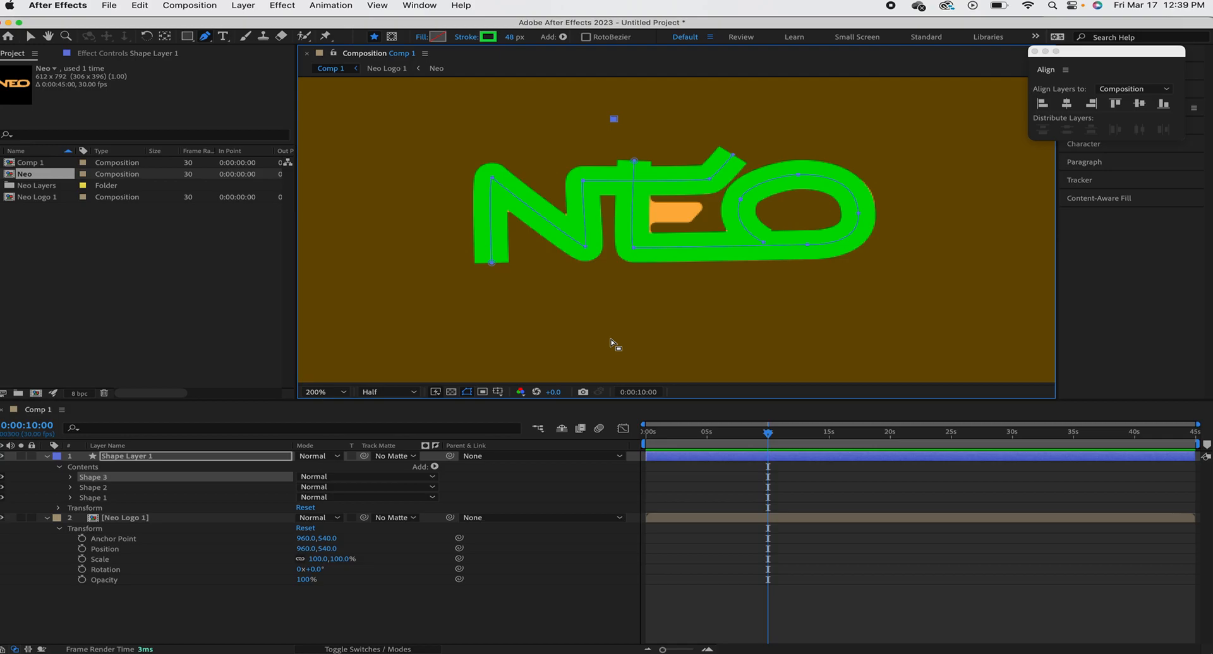
{"action": "key", "text": "Delete"}
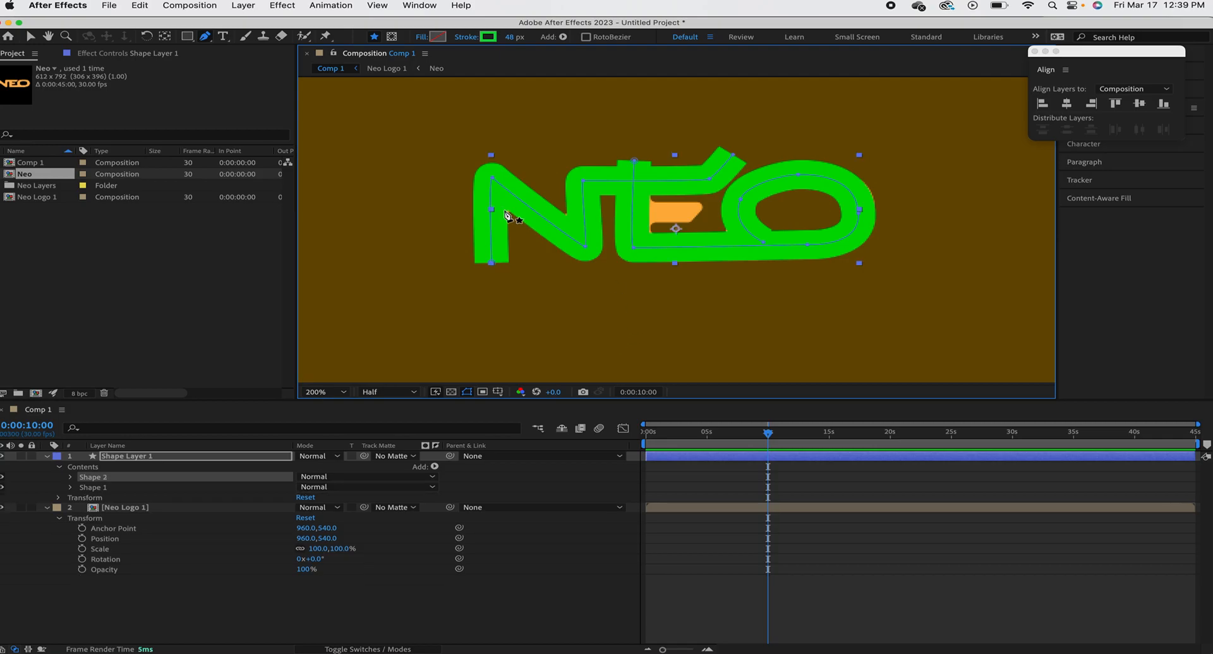
{"action": "left_click", "coordinate": [635, 250]}
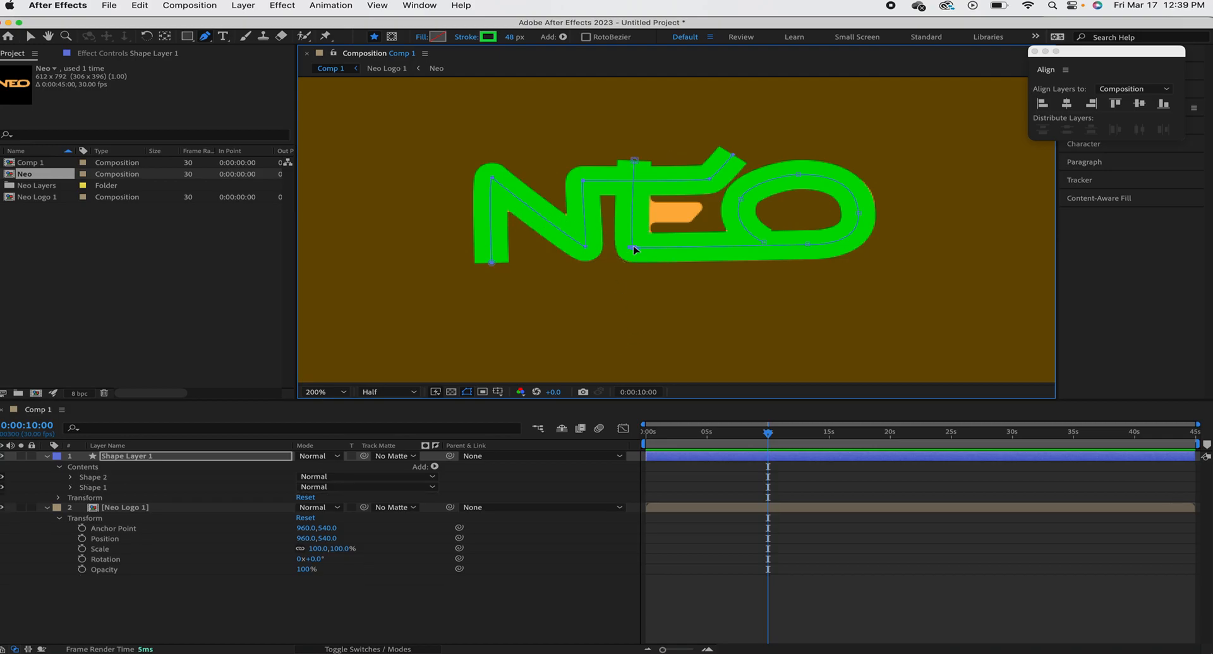
{"action": "left_click", "coordinate": [635, 249]}
{"action": "left_click", "coordinate": [635, 161]}
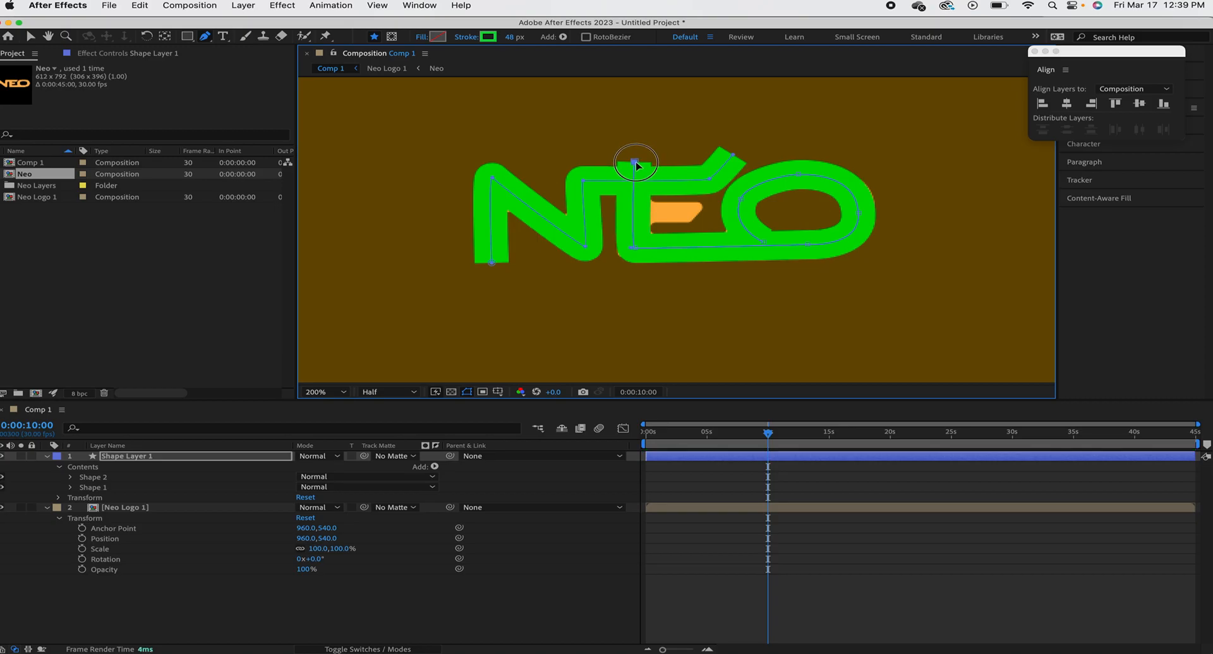
{"action": "left_click", "coordinate": [634, 249]}
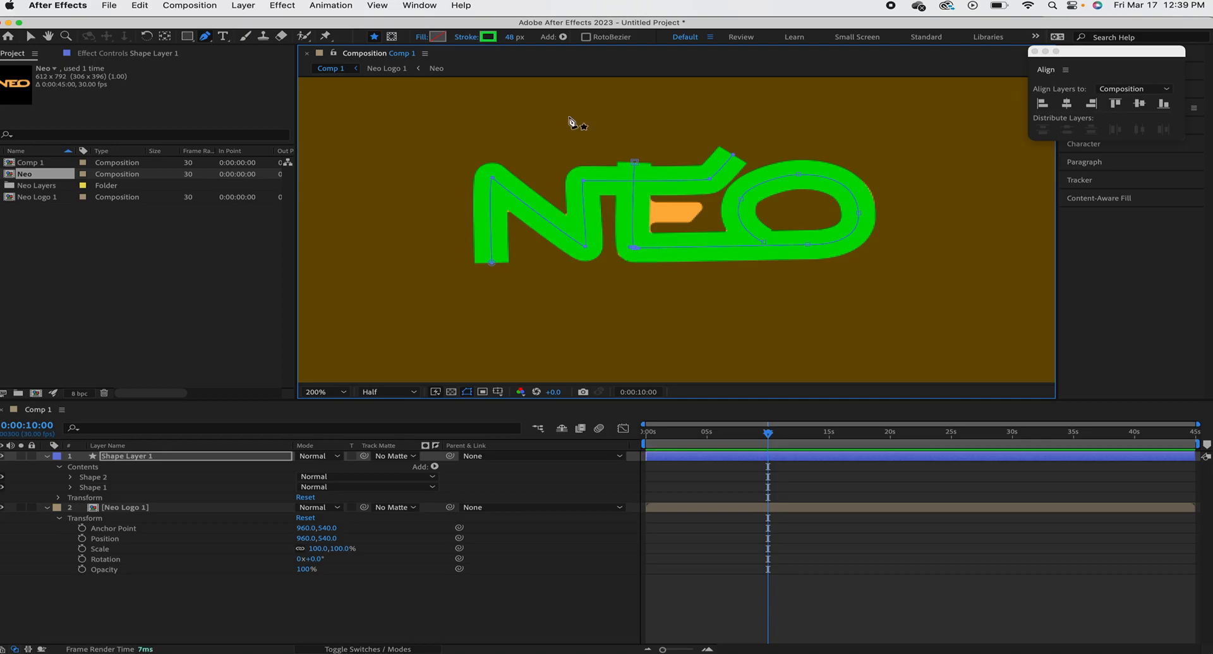
Set the second path's stroke width to 52 px and undo the stray point below the logo.
{"action": "left_click", "coordinate": [512, 39]}
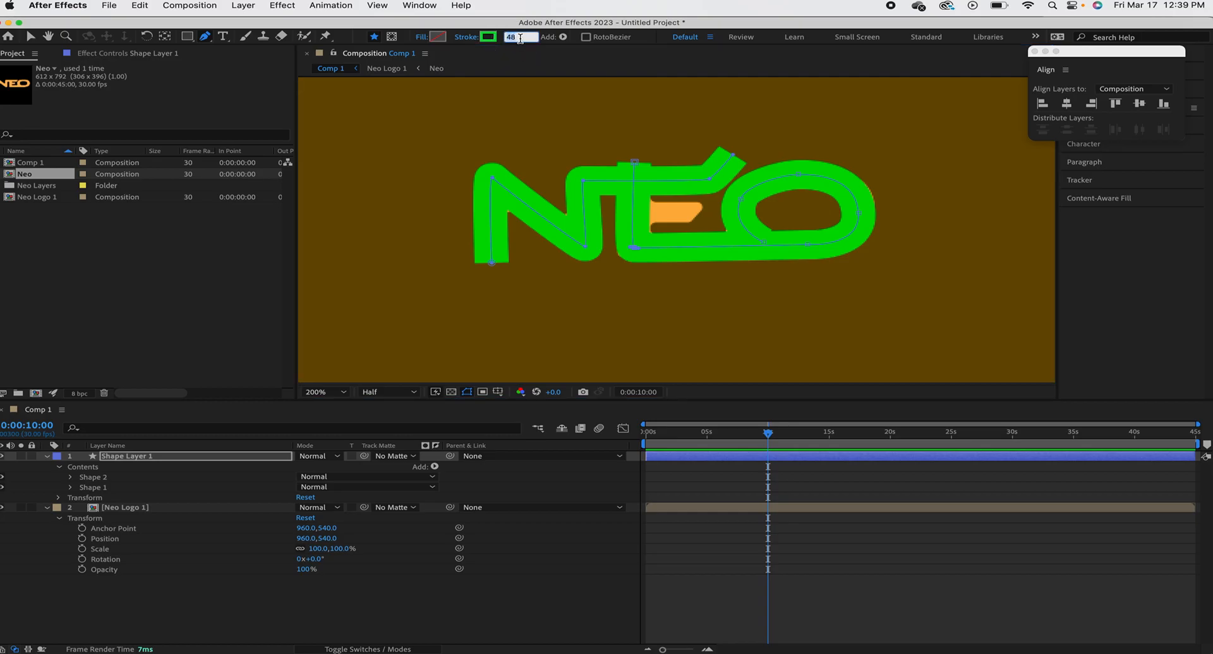
{"action": "type", "text": "52"}
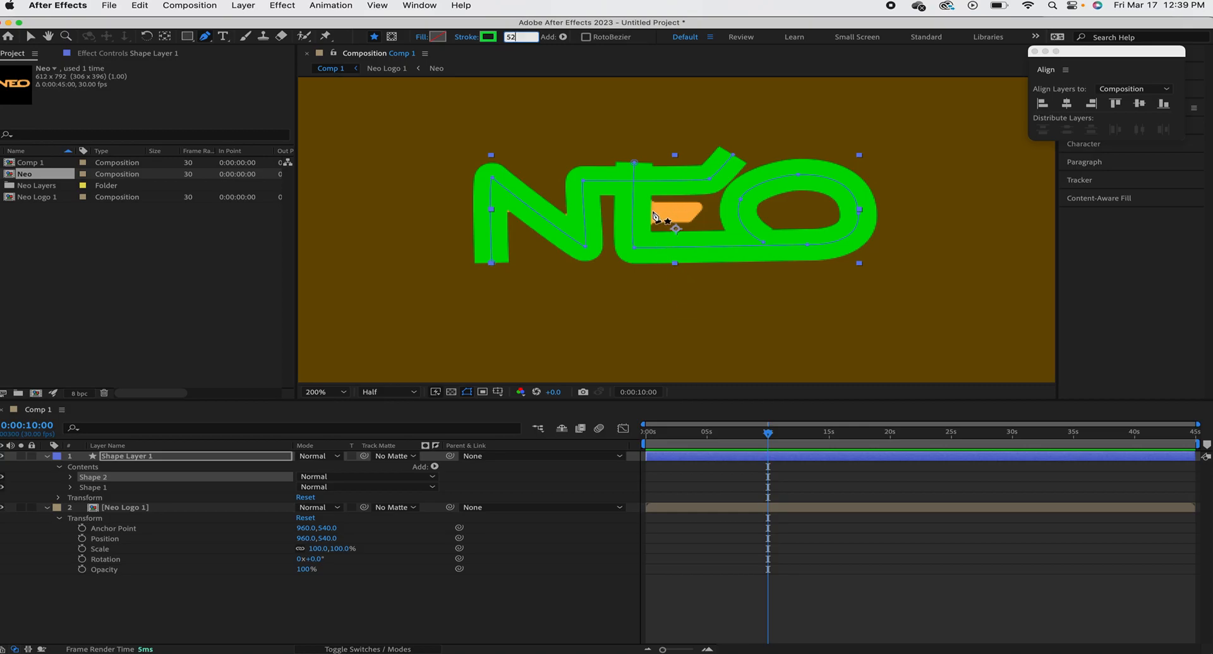
{"action": "left_click", "coordinate": [695, 315]}
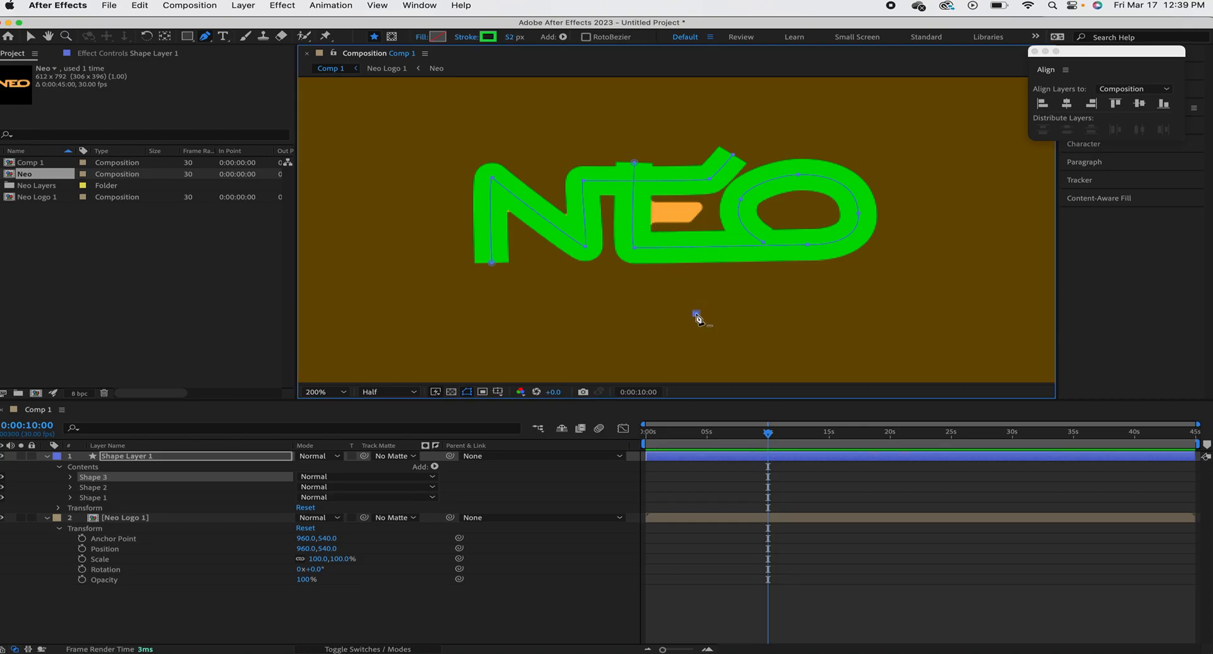
{"action": "key", "text": "super+z"}
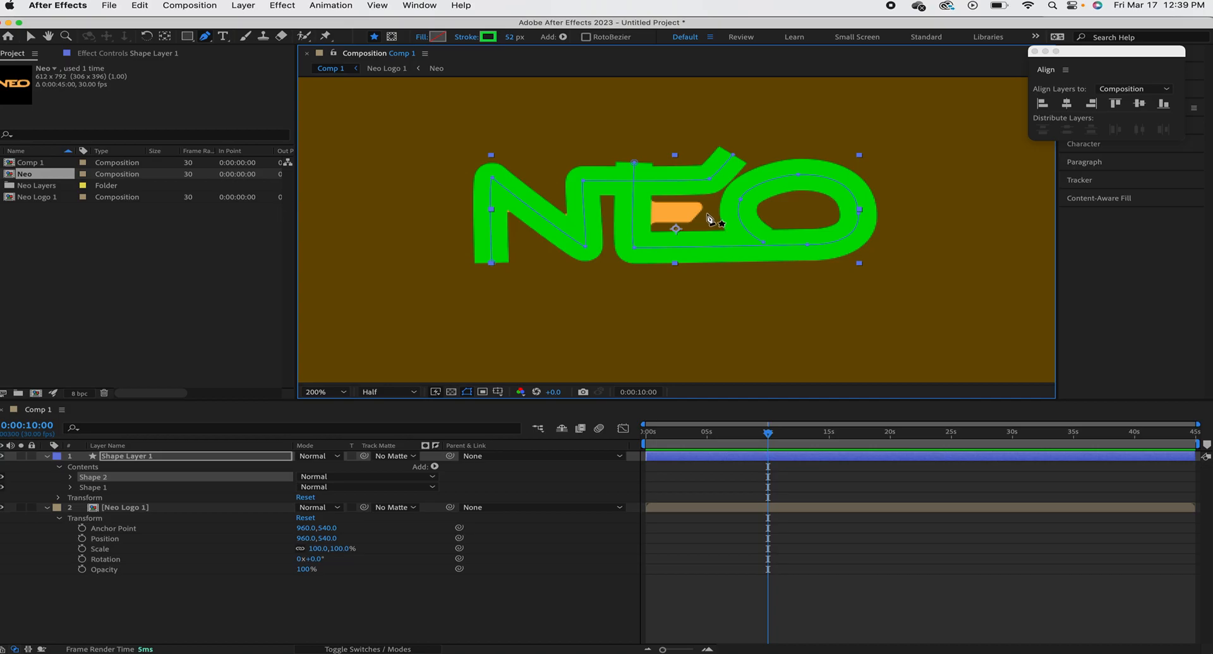
{"action": "left_click", "coordinate": [627, 210]}
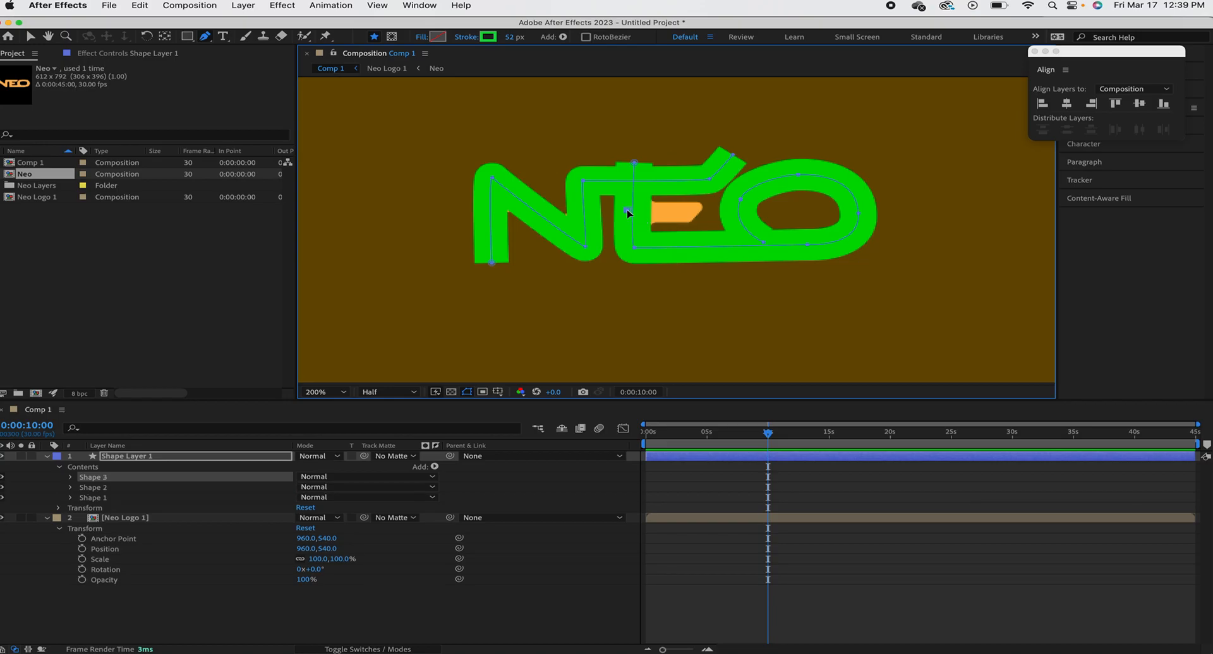
{"action": "left_click", "coordinate": [709, 212]}
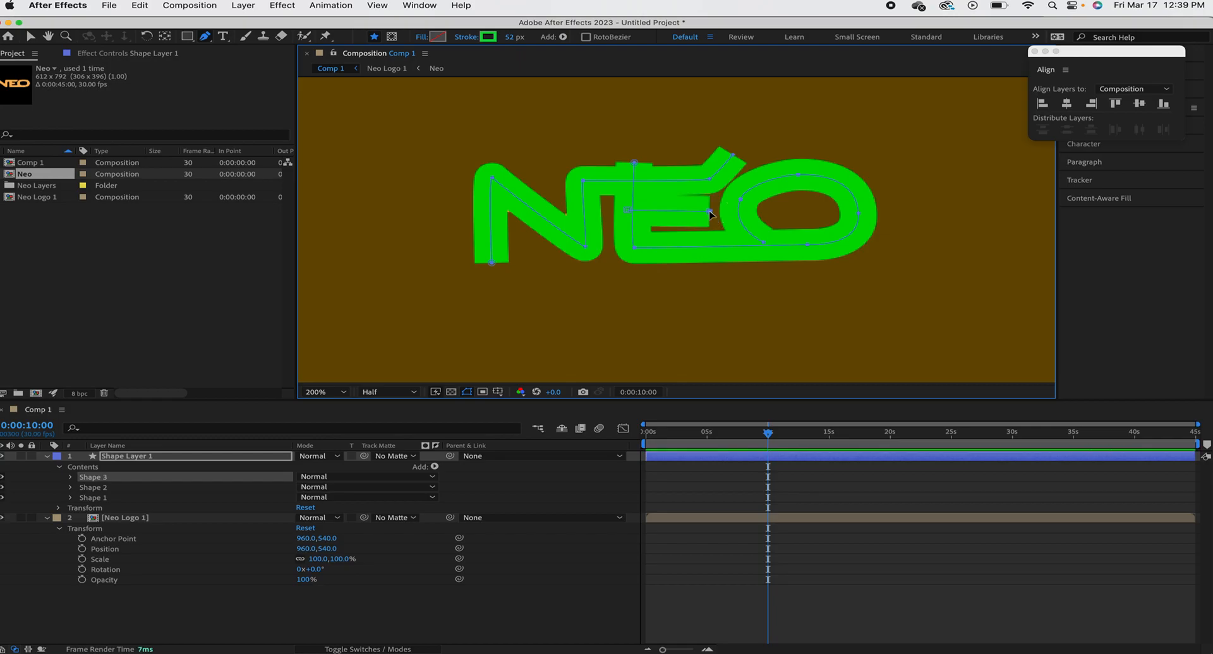
{"action": "left_click", "coordinate": [627, 213]}
{"action": "left_click", "coordinate": [627, 212]}
{"action": "left_click", "coordinate": [628, 211]}
{"action": "left_click", "coordinate": [629, 216]}
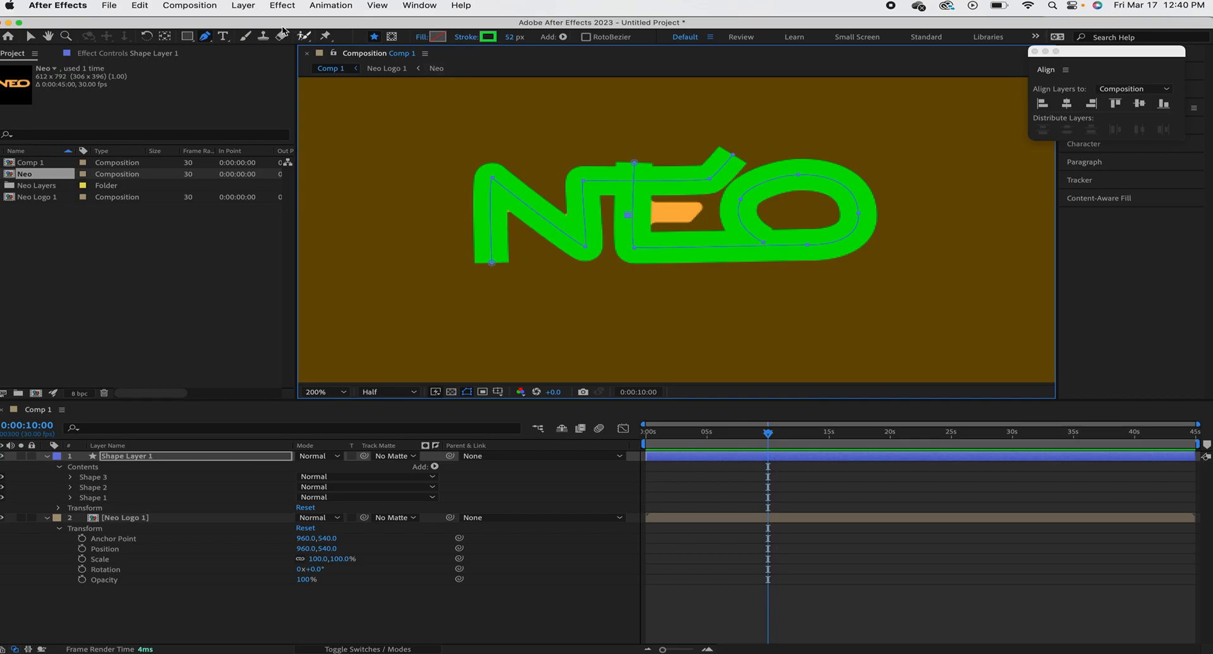
{"action": "key", "text": "super+z"}
{"action": "key", "text": "super+z"}
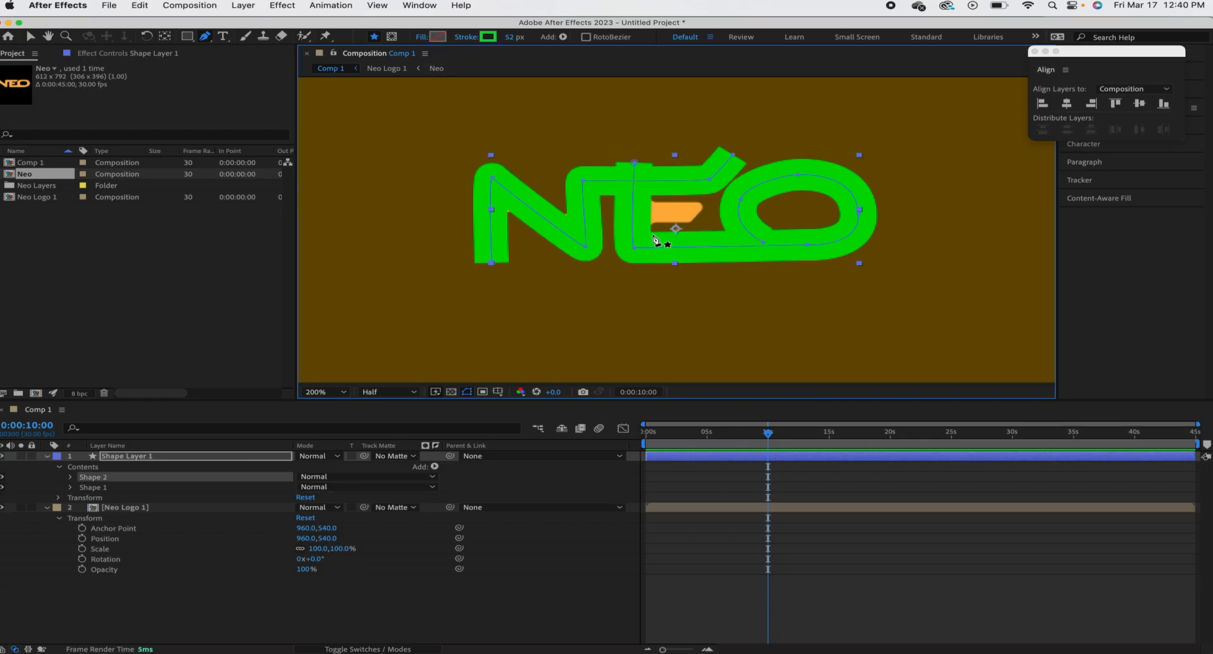
{"action": "key", "text": "super+z"}
Trace the E's middle bar as a third path with a 52 px stroke, from the stem to the bar's tip.
{"action": "left_click", "coordinate": [626, 211]}
{"action": "left_click", "coordinate": [706, 212]}
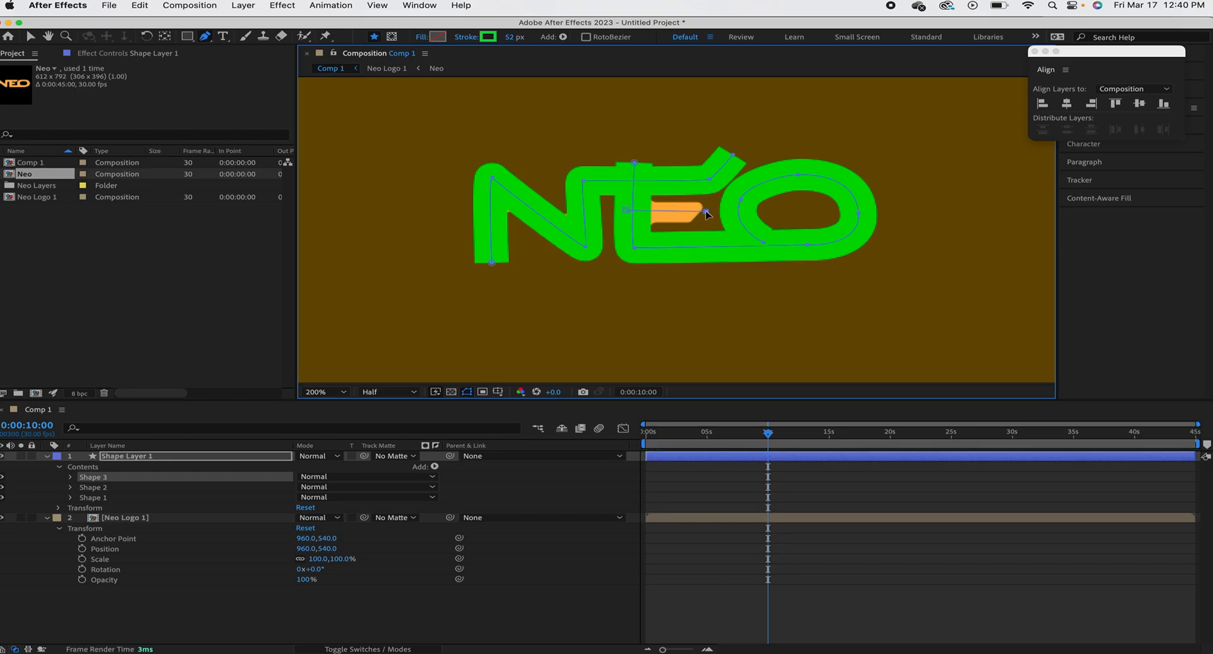
{"action": "left_click", "coordinate": [697, 303], "text": "super"}
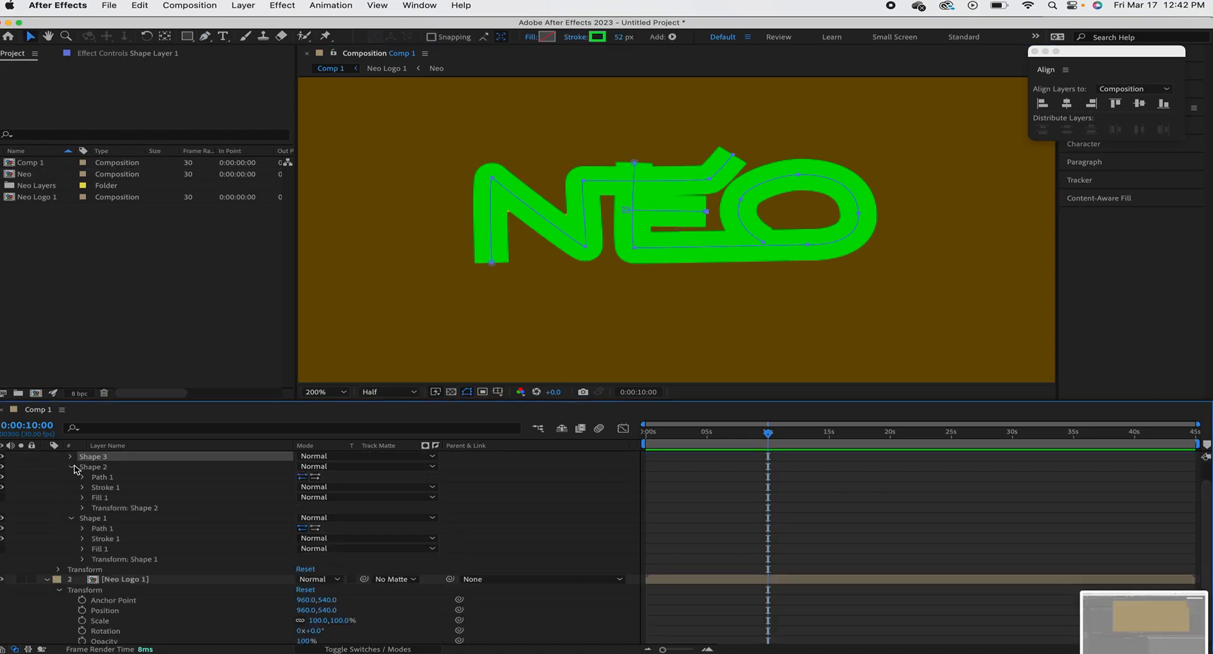
Collapse the open shape groups of Shape Layer 1 and inspect the path, stroke, fill and transform entries of Shape 3 and Shape 2.
{"action": "left_click", "coordinate": [70, 477]}
{"action": "left_click", "coordinate": [70, 498]}
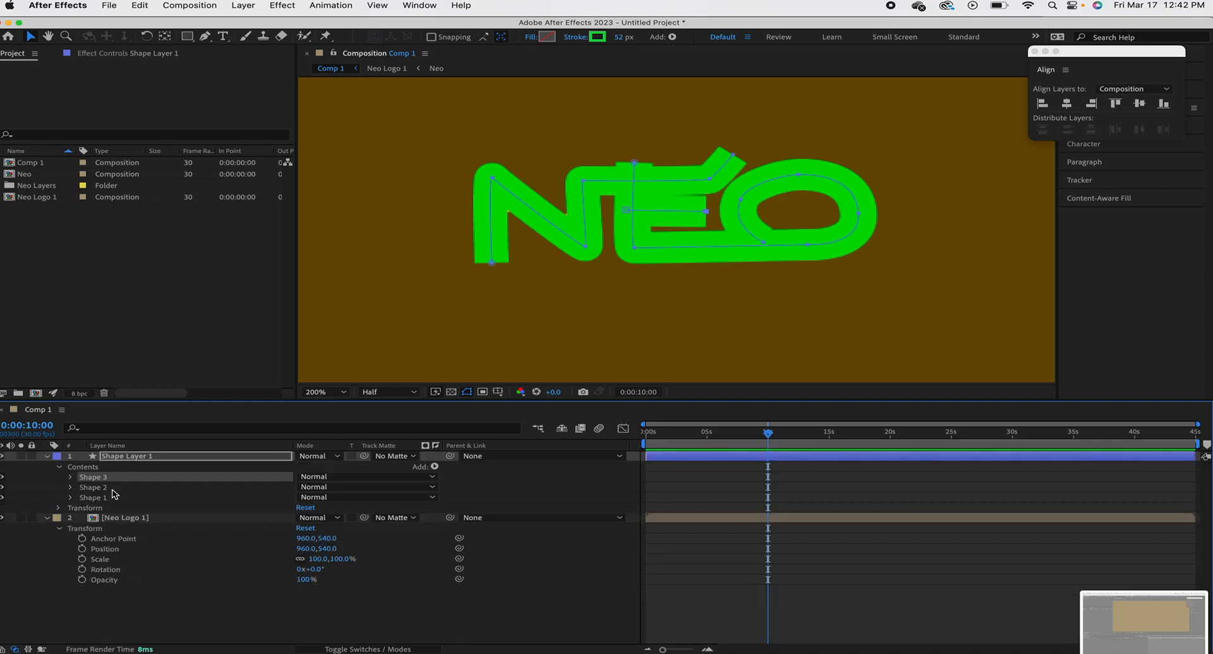
{"action": "left_click", "coordinate": [70, 478]}
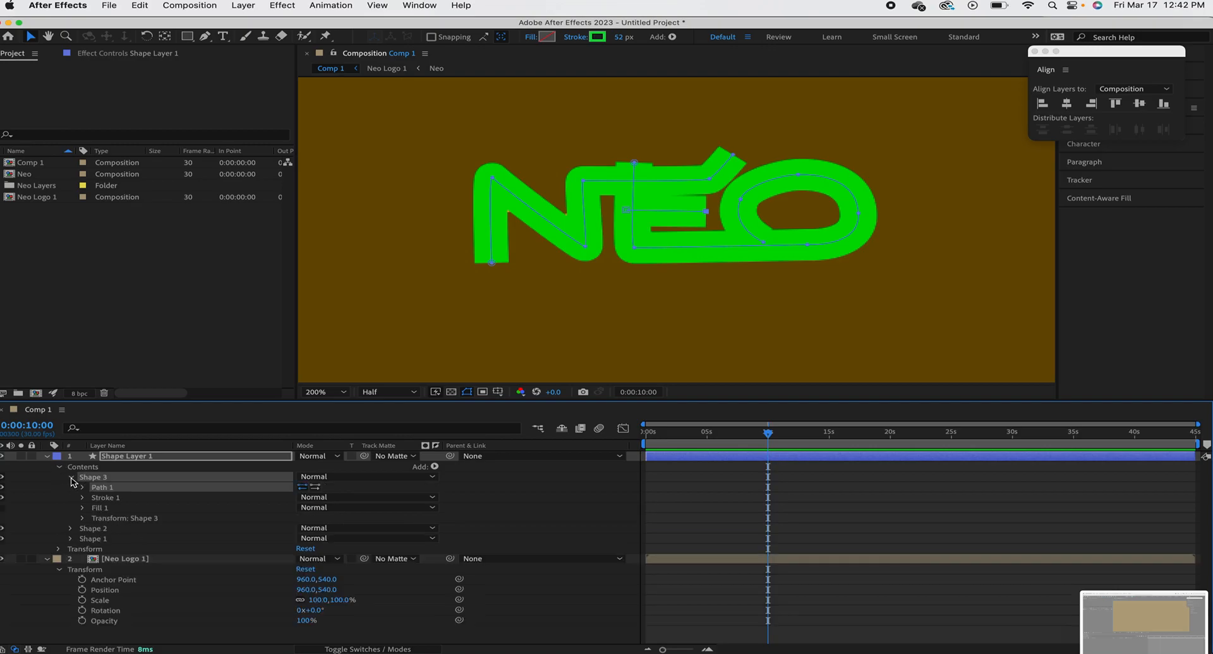
{"action": "left_click", "coordinate": [70, 528]}
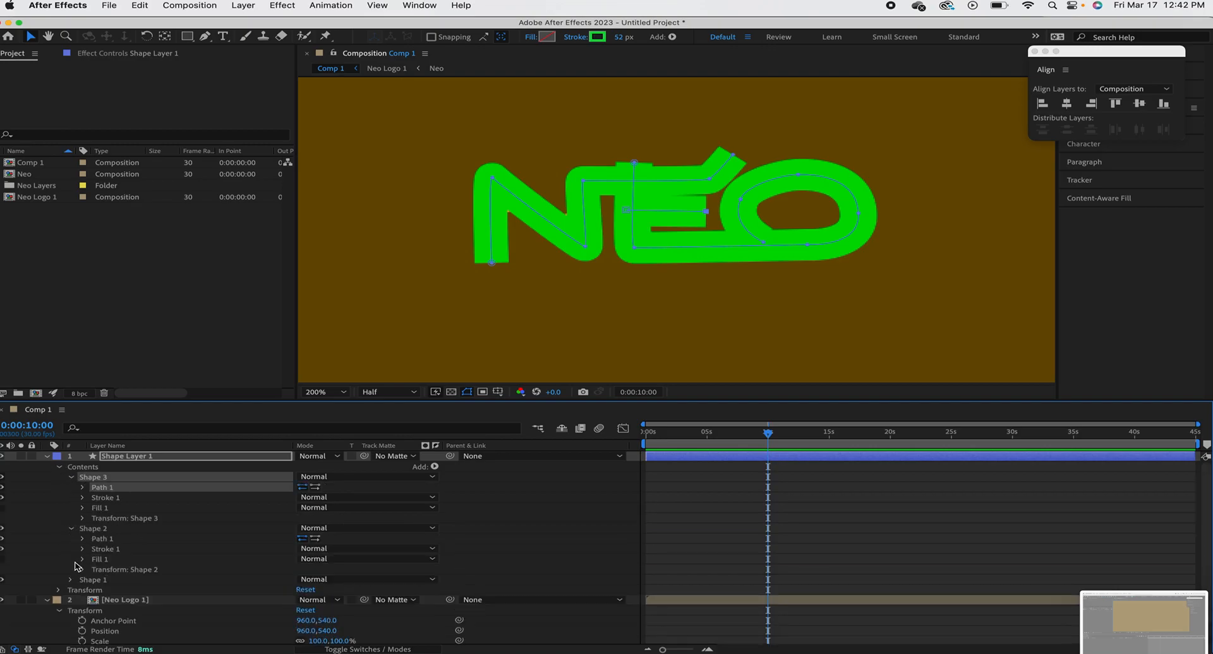
{"action": "left_click", "coordinate": [72, 529]}
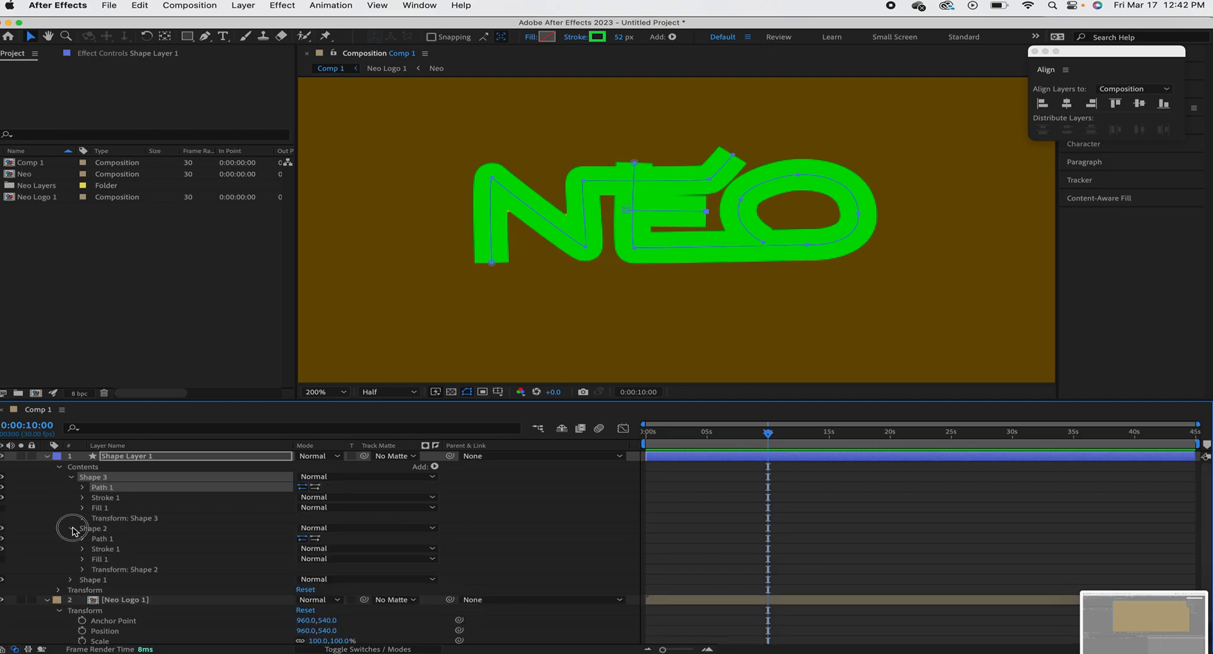
Add Trim Paths to Shape 3, Shape 2 and Shape 1 of Shape Layer 1 together.
{"action": "left_click", "coordinate": [70, 478]}
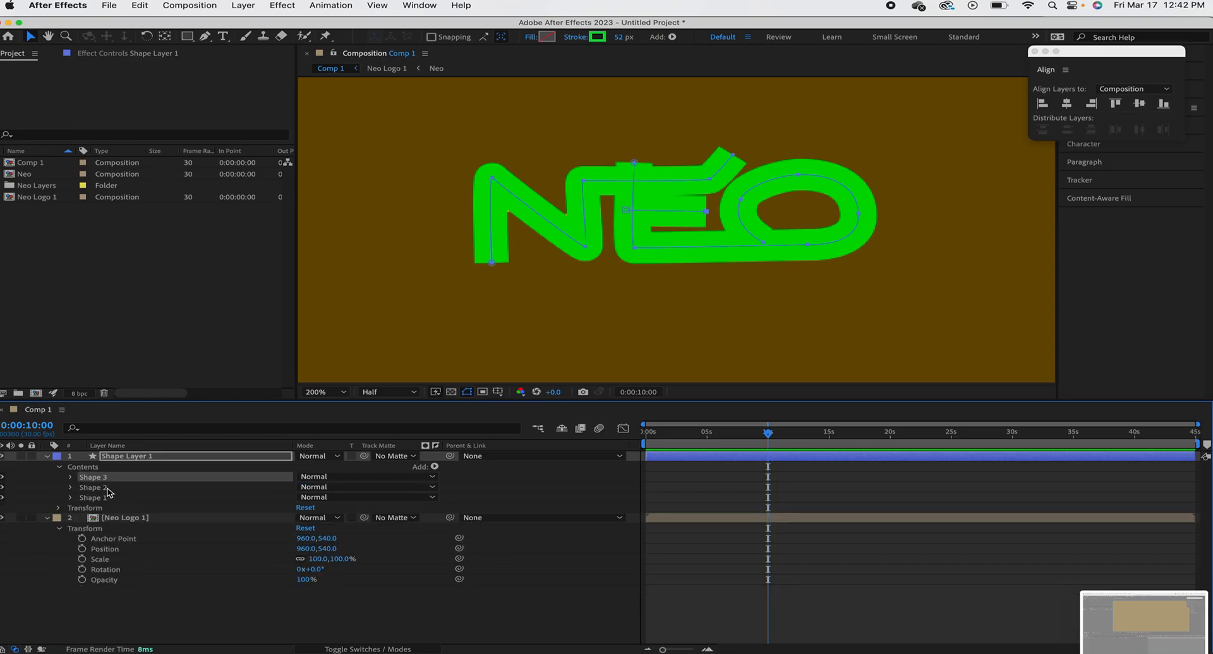
{"action": "left_click", "coordinate": [112, 490], "text": "shift"}
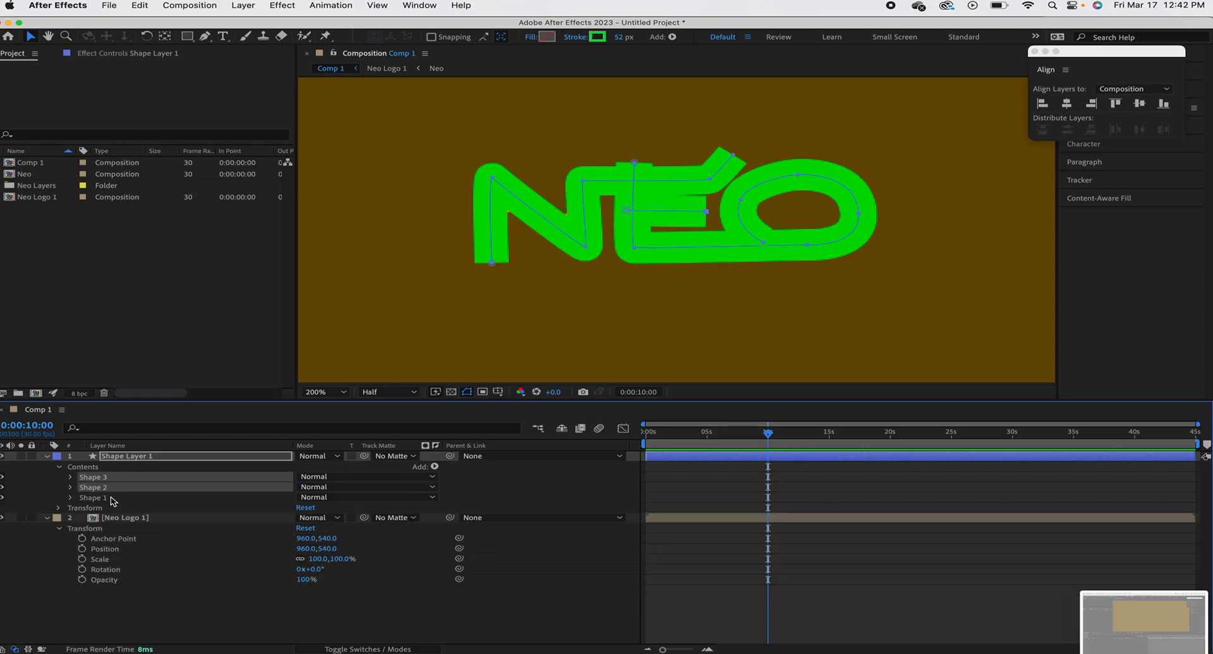
{"action": "left_click", "coordinate": [113, 499], "text": "shift"}
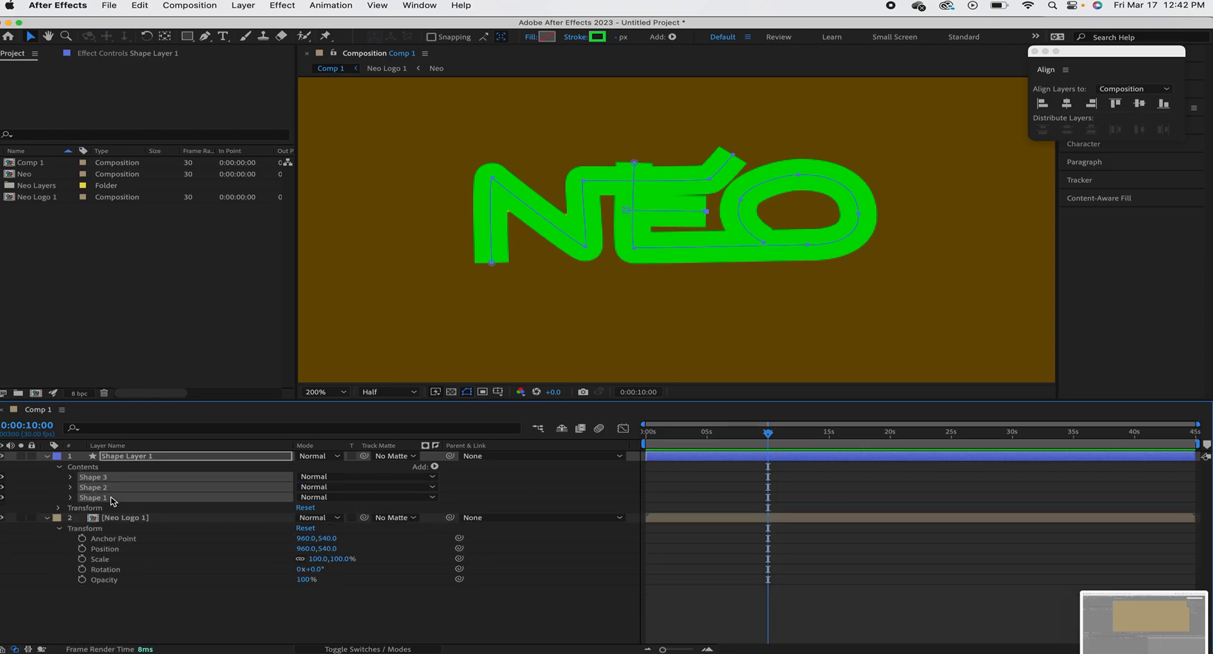
{"action": "left_click", "coordinate": [435, 467]}
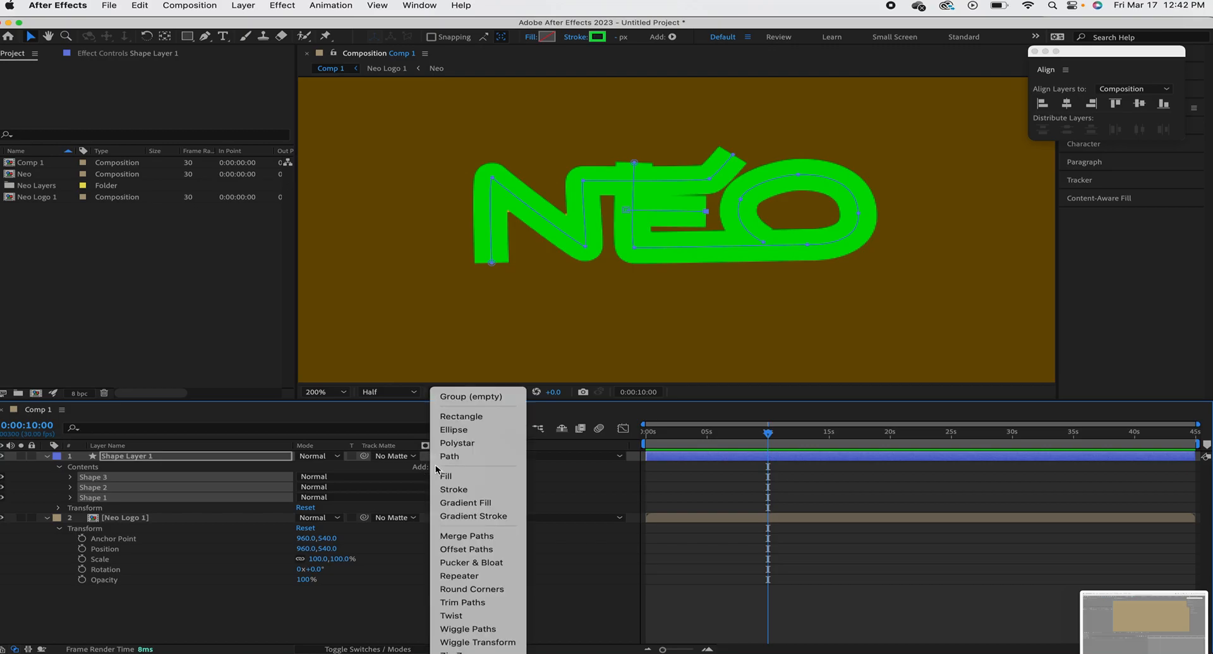
{"action": "left_click", "coordinate": [470, 605]}
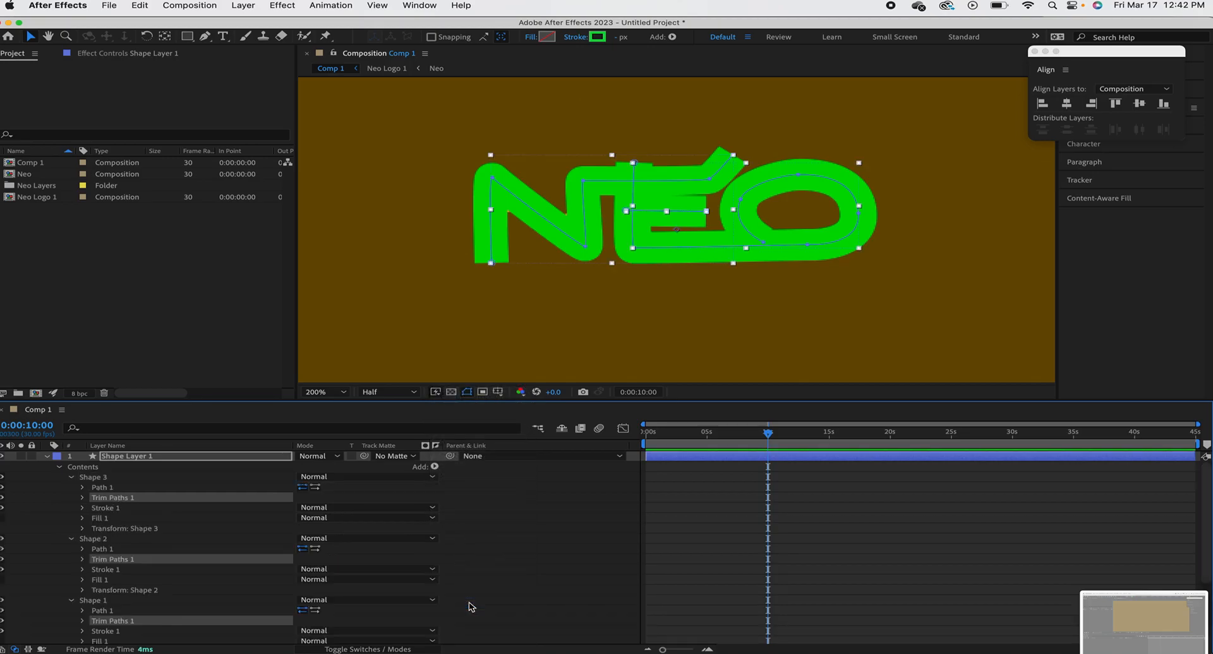
{"action": "scroll", "coordinate": [143, 509], "scroll_direction": "down", "scroll_amount": 4}
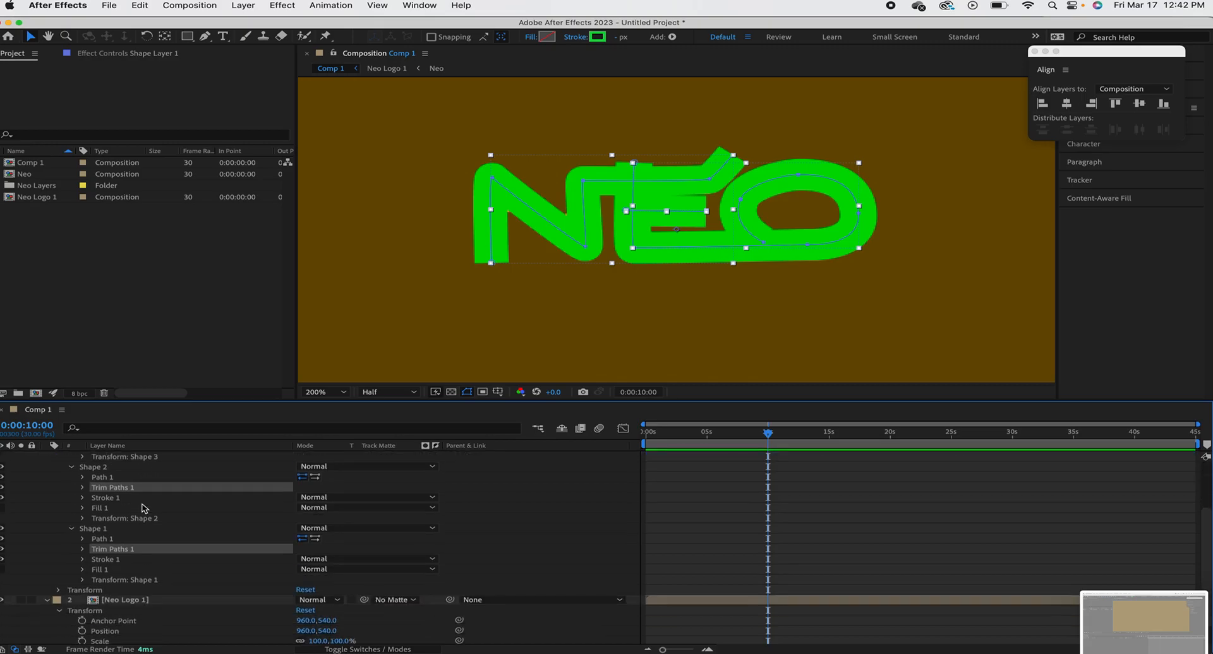
{"action": "scroll", "coordinate": [144, 508], "scroll_direction": "up", "scroll_amount": 3}
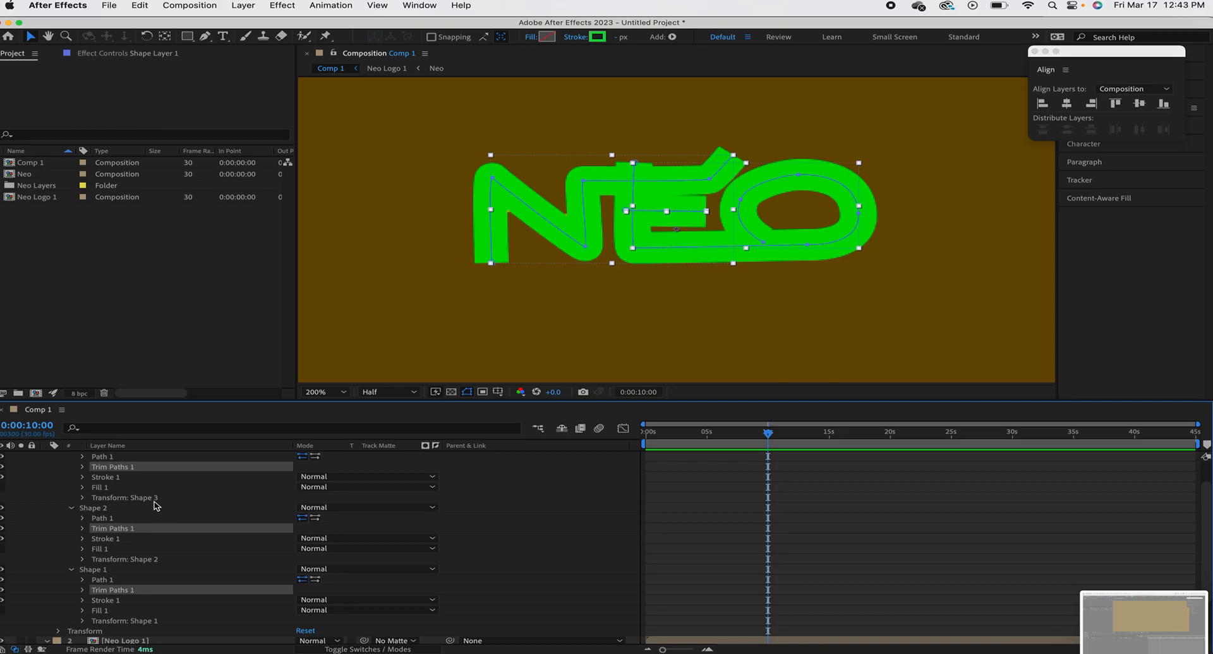
Keyframe the Trim Paths End of all three shapes at 100% at 0:00:20:06.
{"action": "left_click", "coordinate": [83, 467]}
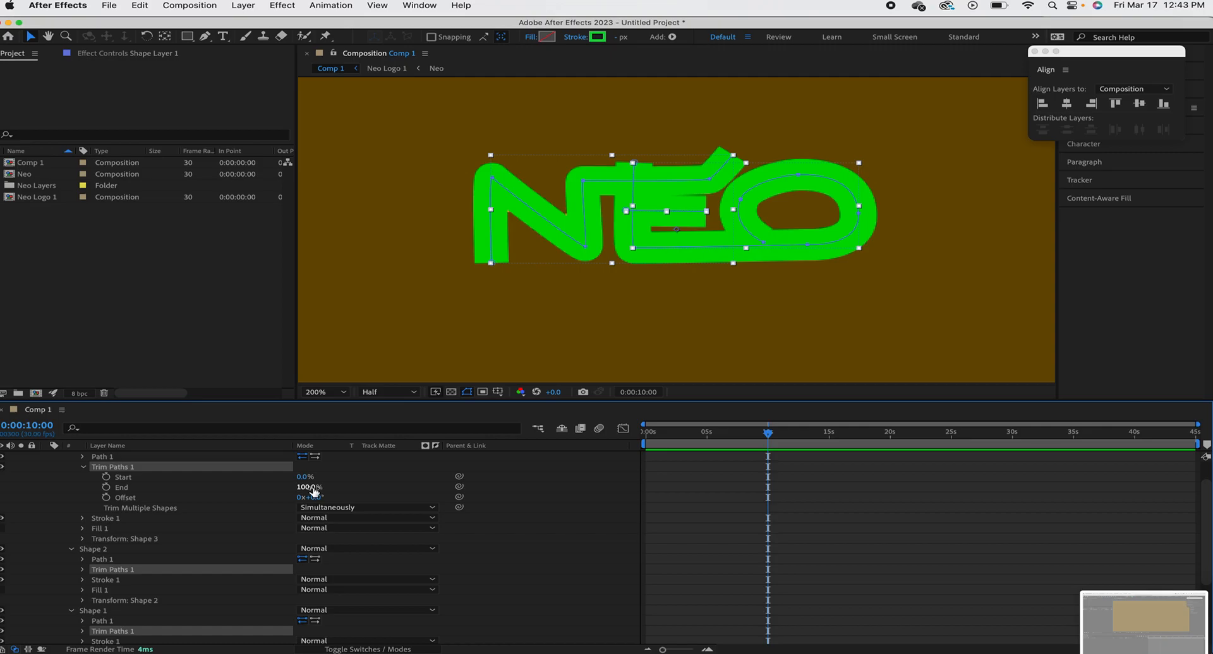
{"action": "mouse_move", "coordinate": [313, 490]}
{"action": "left_mouse_down"}
{"action": "mouse_move", "coordinate": [226, 469]}
{"action": "mouse_move", "coordinate": [166, 477]}
{"action": "mouse_move", "coordinate": [322, 496]}
{"action": "left_mouse_up"}
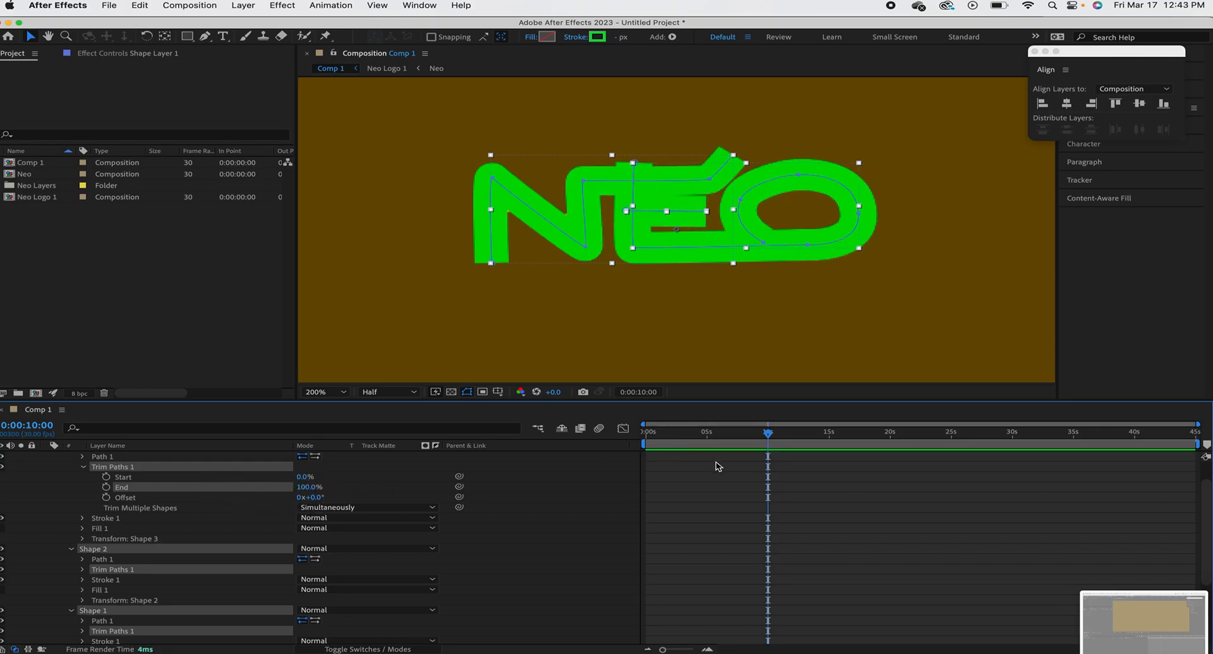
{"action": "scroll", "coordinate": [629, 493], "scroll_direction": "down", "scroll_amount": 2}
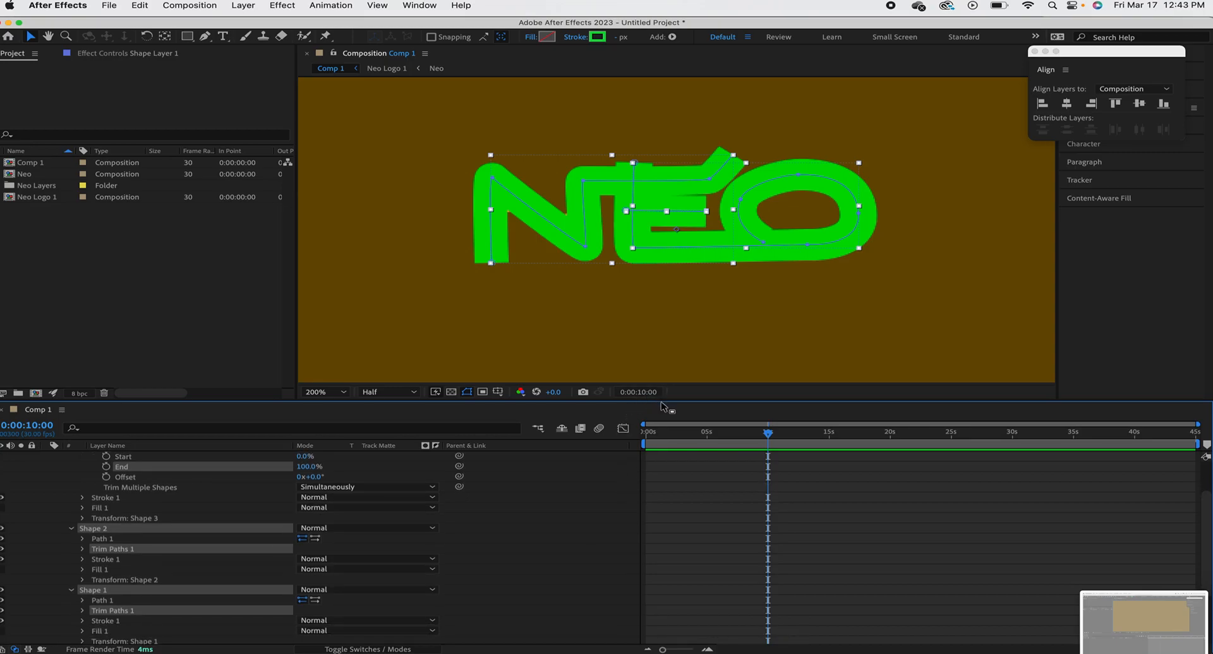
{"action": "left_click_drag", "start_coordinate": [663, 400], "coordinate": [651, 291]}
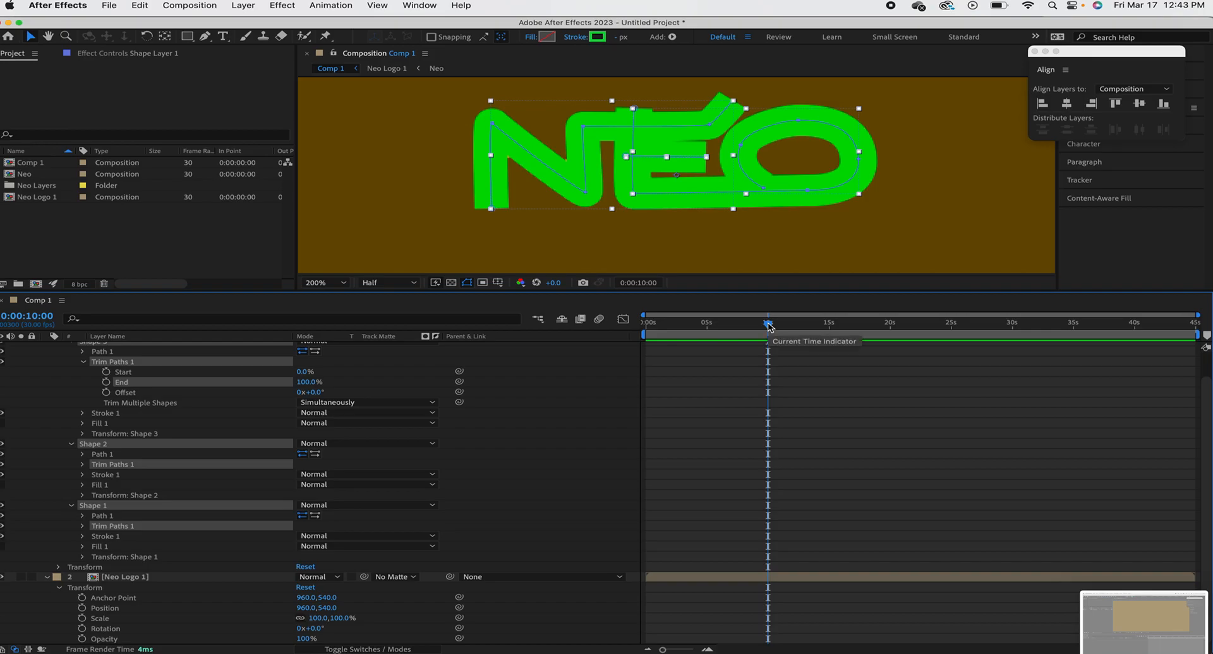
{"action": "left_click_drag", "start_coordinate": [769, 326], "coordinate": [892, 328]}
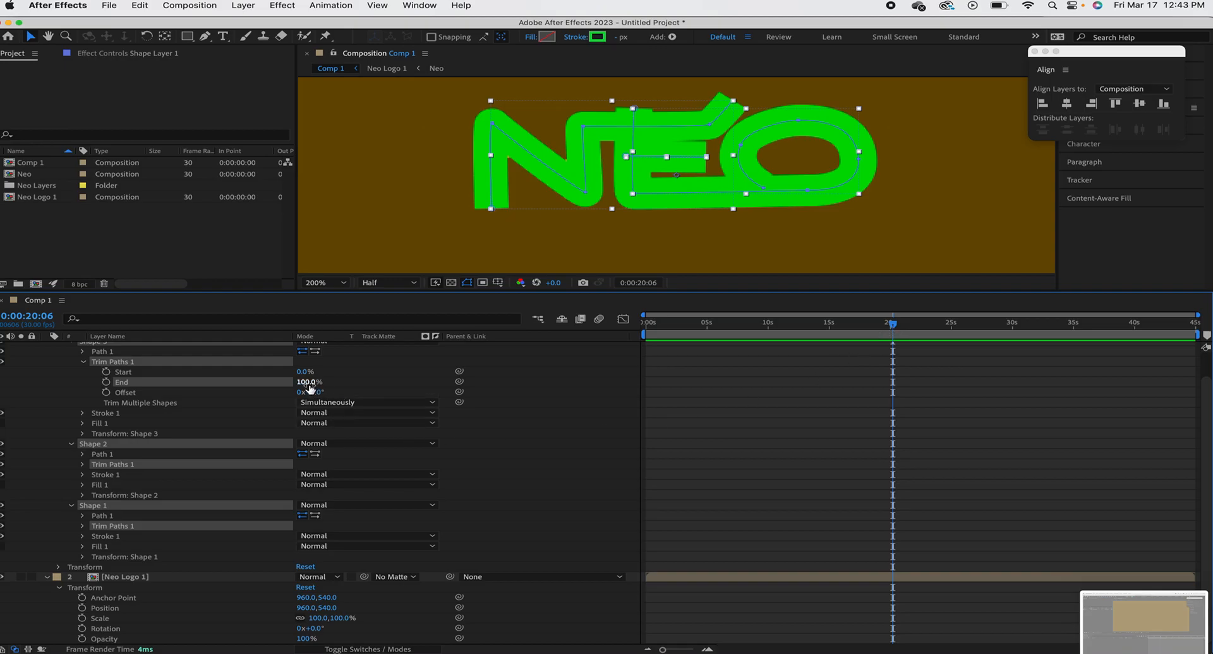
{"action": "left_click", "coordinate": [106, 382]}
Set the shared Trim Paths End to 0% at 0:00:00:00 and preview the strokes drawing on.
{"action": "left_click_drag", "start_coordinate": [894, 327], "coordinate": [646, 340]}
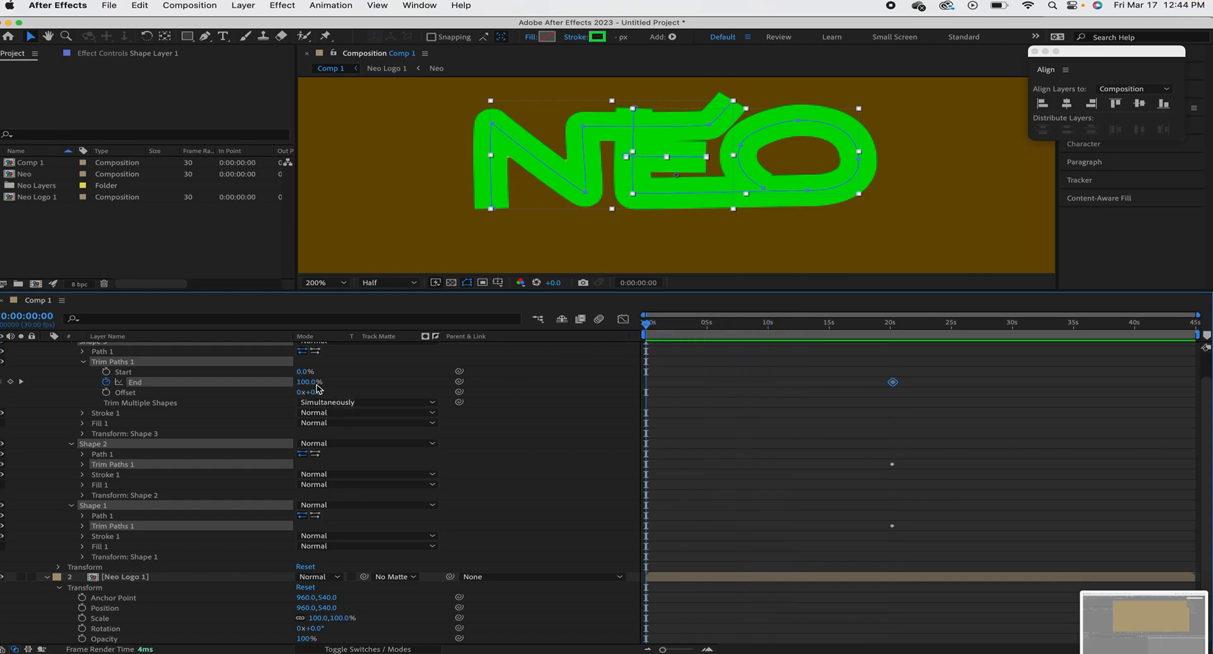
{"action": "left_click_drag", "start_coordinate": [311, 384], "coordinate": [222, 389]}
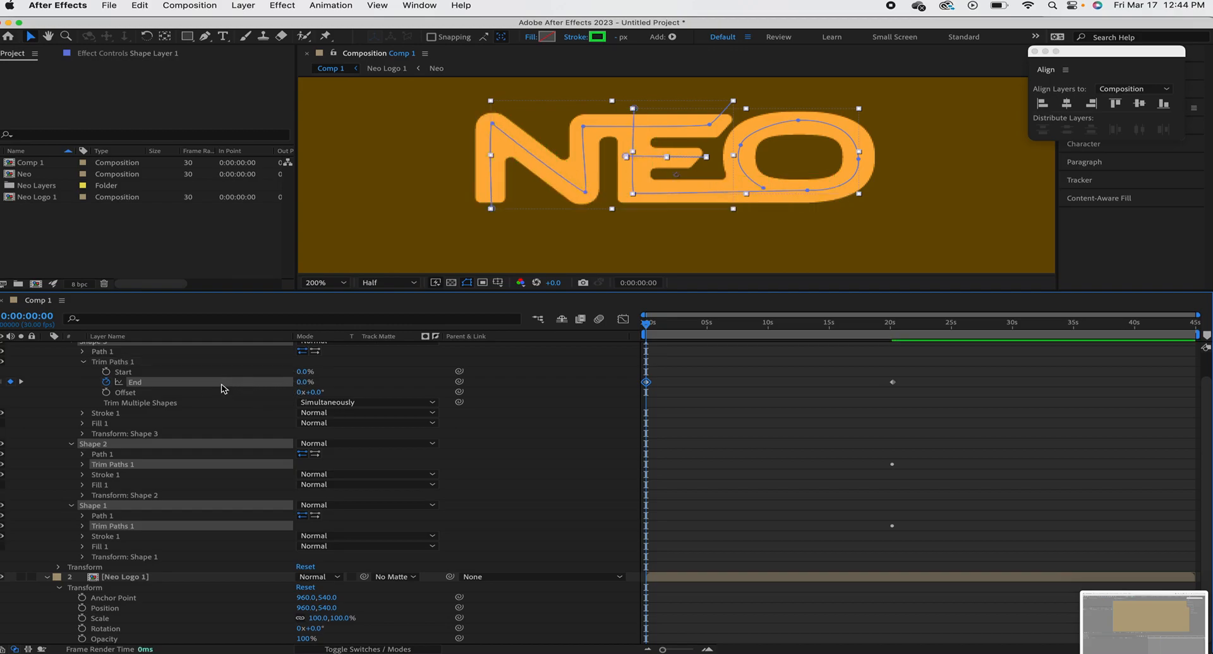
{"action": "key", "text": "space"}
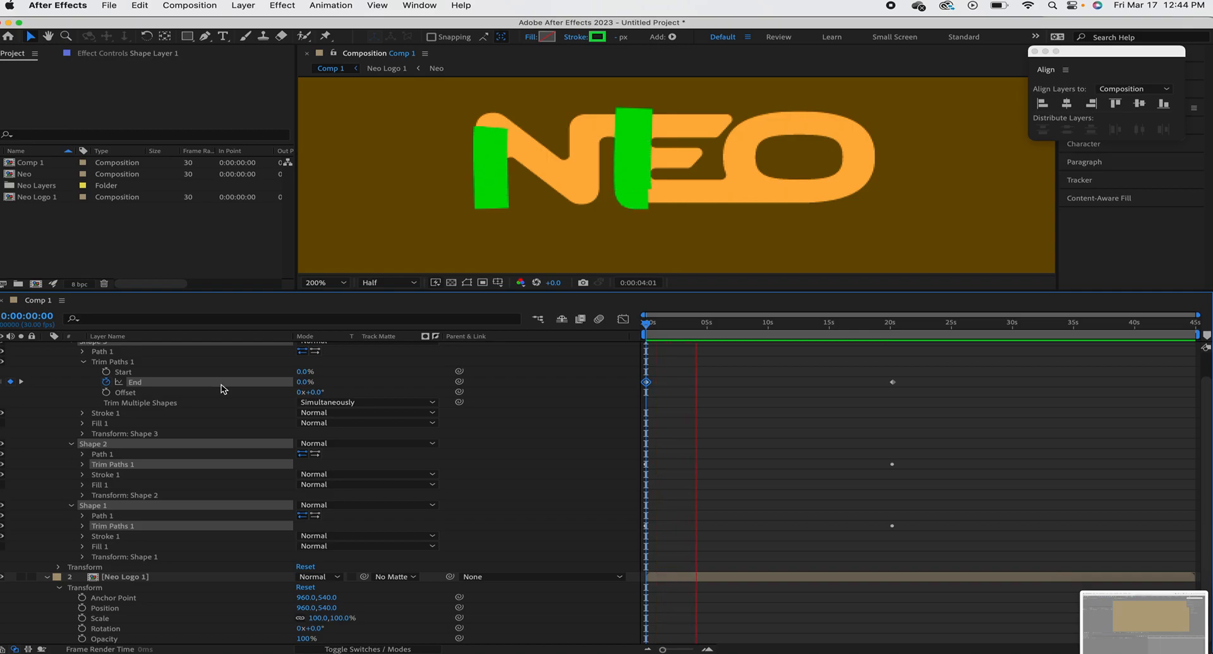
{"action": "key", "text": "space"}
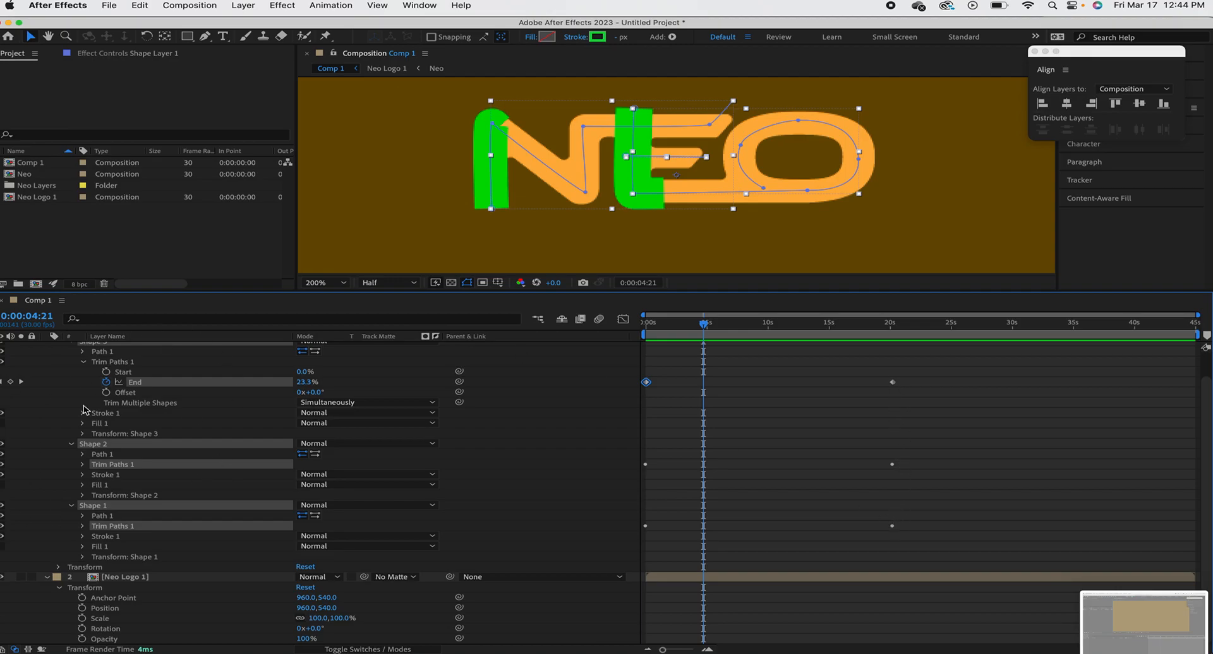
Expand the Trim Paths of Shape 2 and Shape 1 to reveal their End keyframes.
{"action": "left_click", "coordinate": [893, 528]}
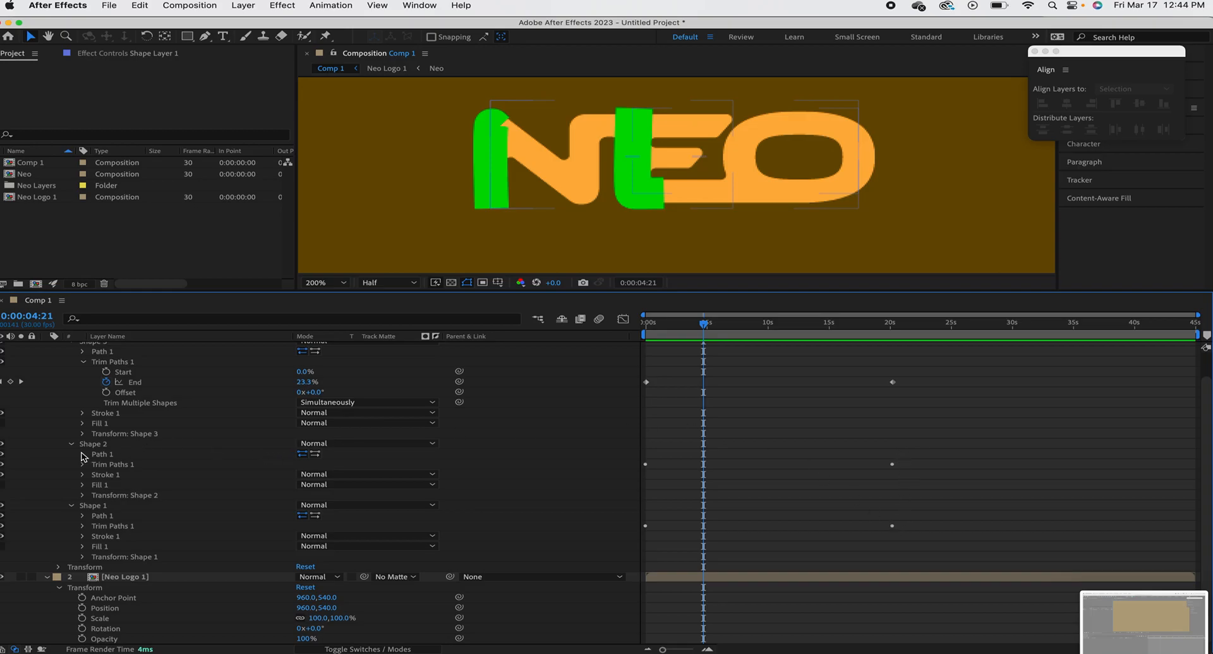
{"action": "left_click_drag", "start_coordinate": [871, 369], "coordinate": [912, 534]}
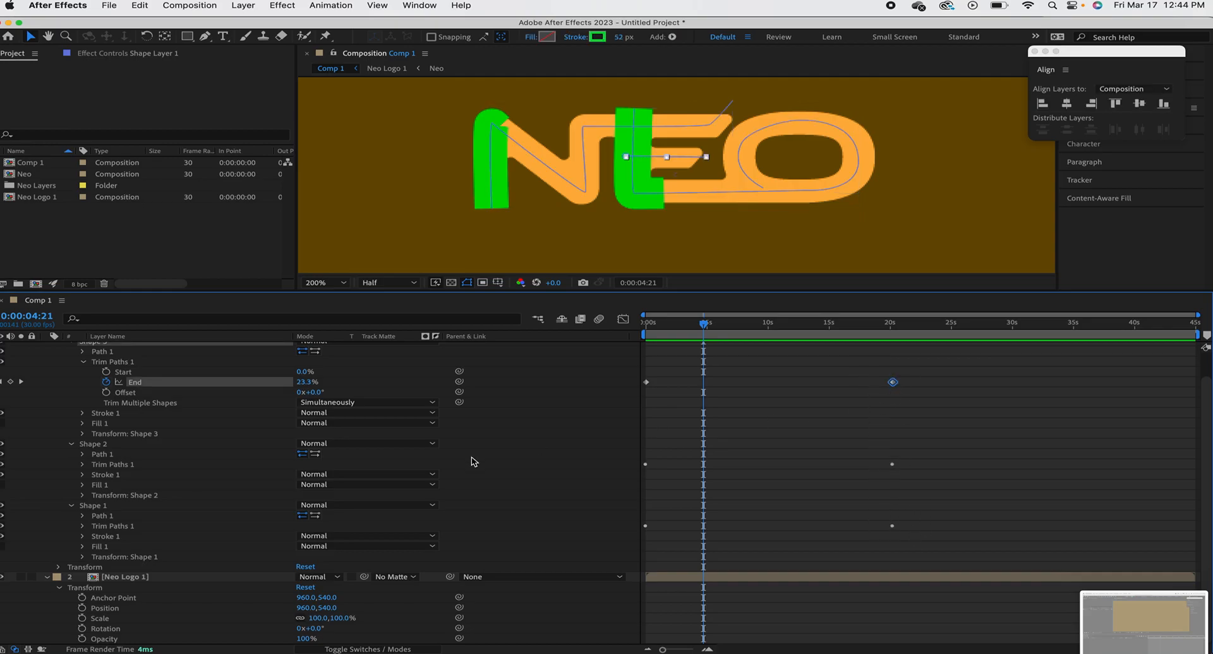
{"action": "left_click", "coordinate": [82, 464]}
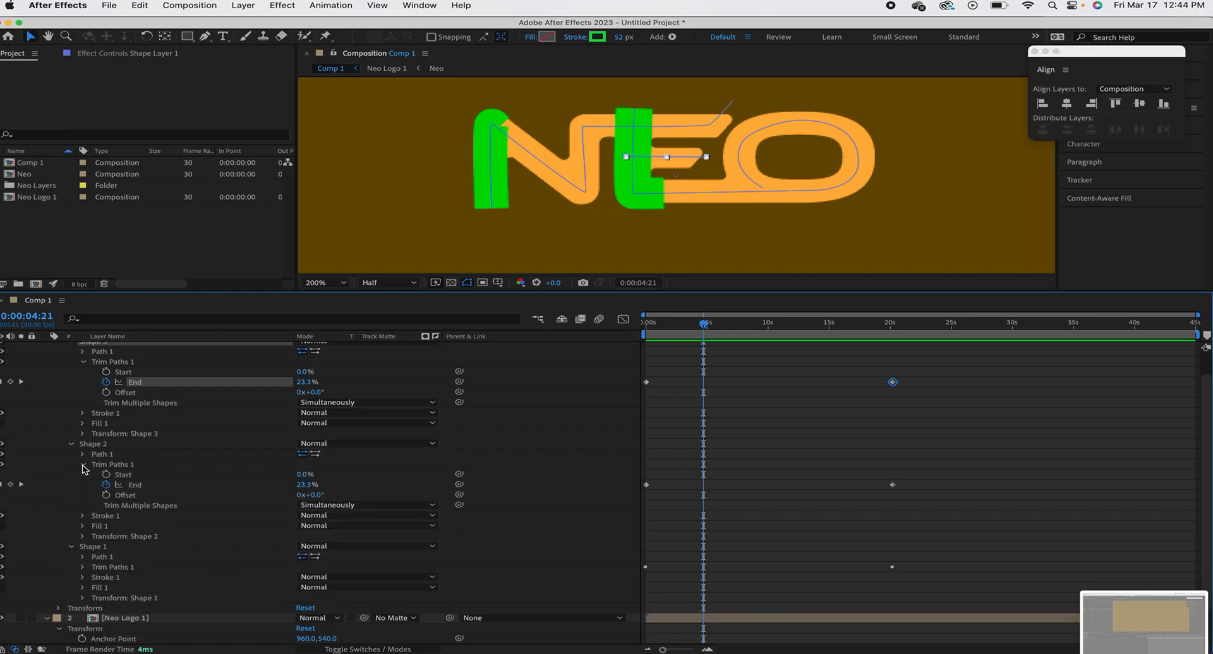
{"action": "scroll", "coordinate": [213, 480], "scroll_direction": "down", "scroll_amount": 2}
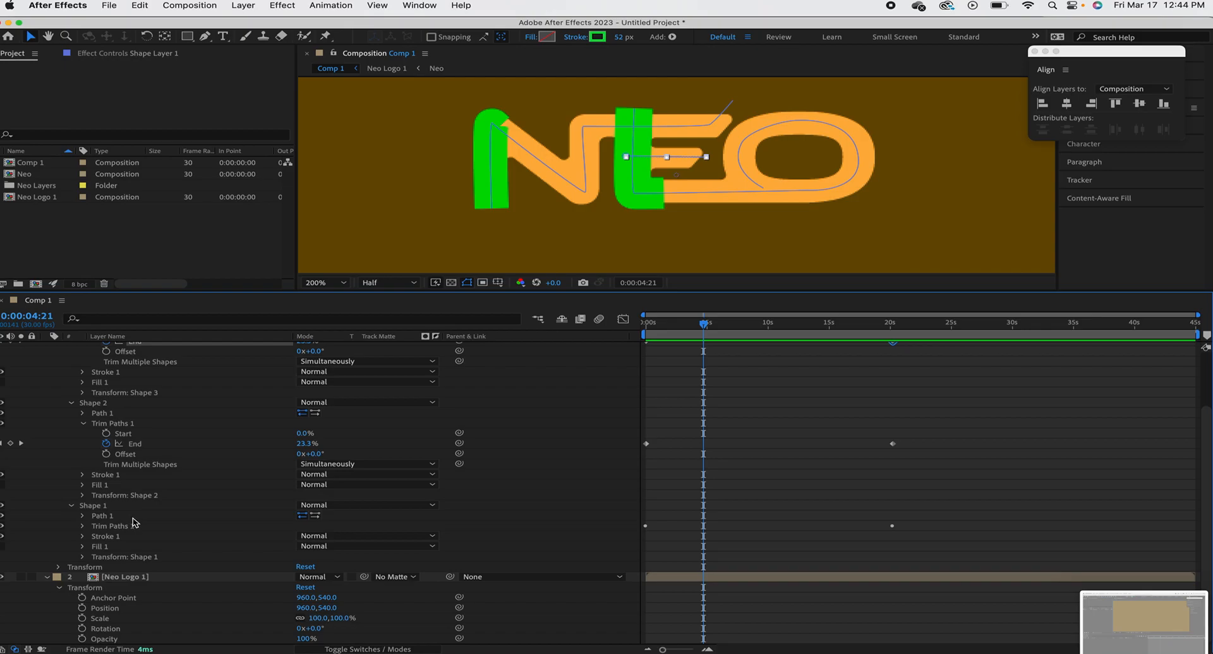
{"action": "scroll", "coordinate": [133, 523], "scroll_direction": "up", "scroll_amount": 2}
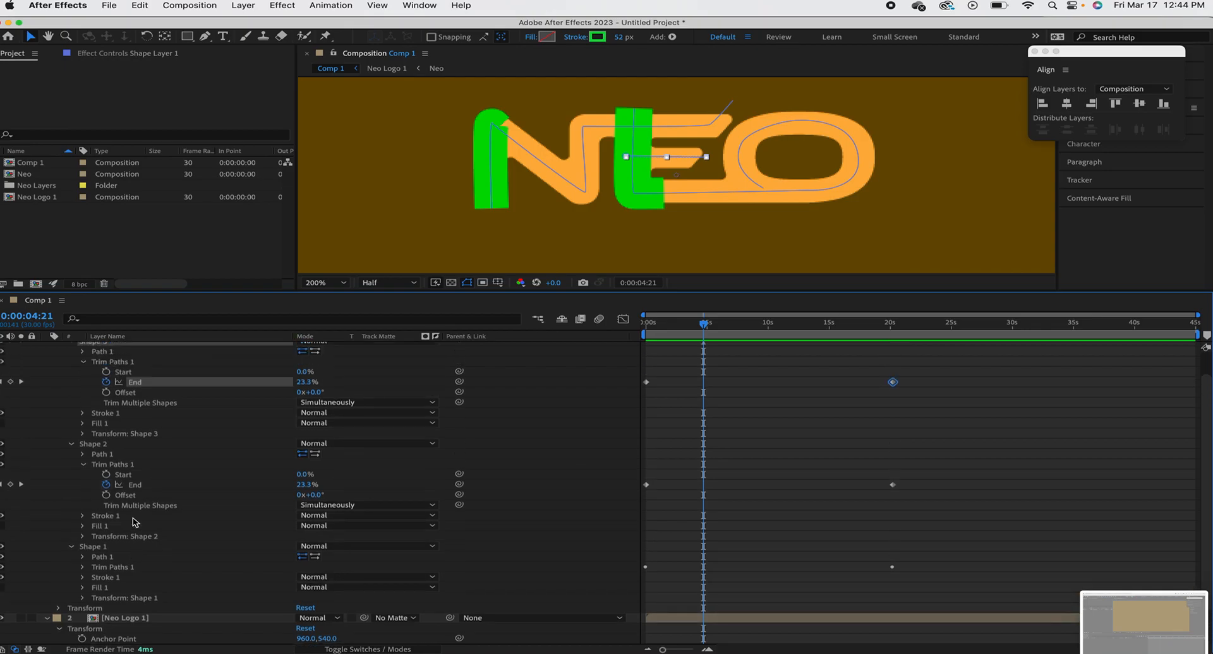
{"action": "scroll", "coordinate": [134, 523], "scroll_direction": "down", "scroll_amount": 2}
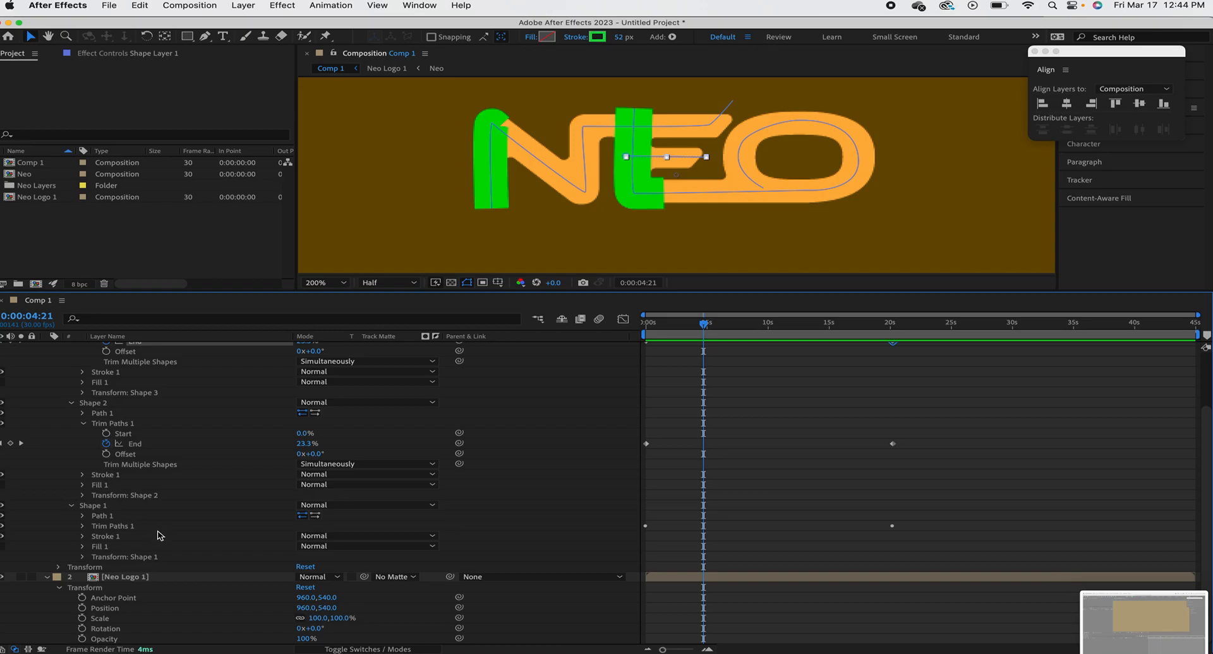
{"action": "left_click", "coordinate": [83, 526]}
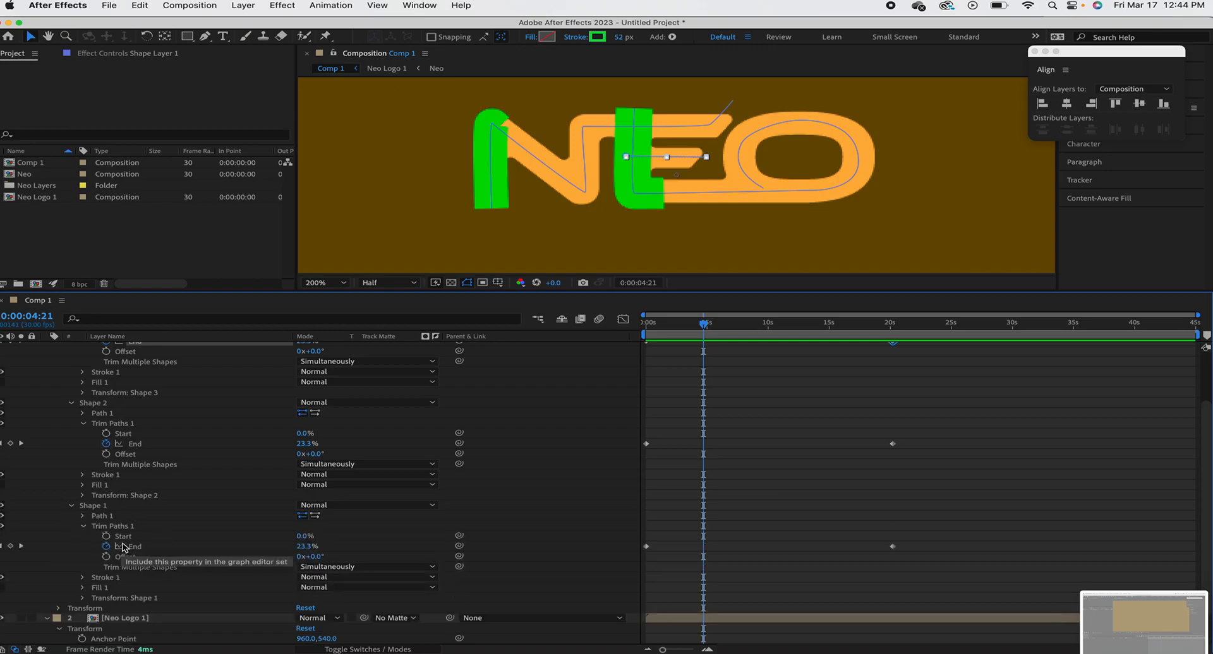
Move the 100% End keyframes of all three shapes to about 6 seconds and preview the animation from the start.
{"action": "left_click_drag", "start_coordinate": [922, 564], "coordinate": [865, 410]}
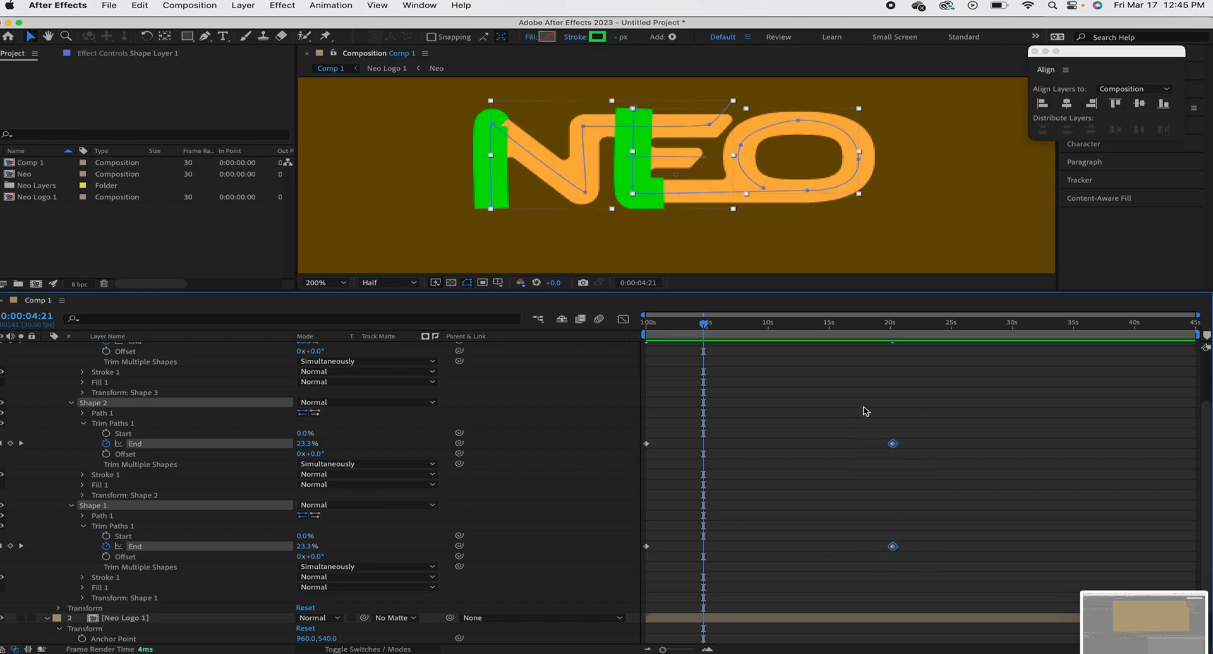
{"action": "scroll", "coordinate": [865, 410], "scroll_direction": "up", "scroll_amount": 3}
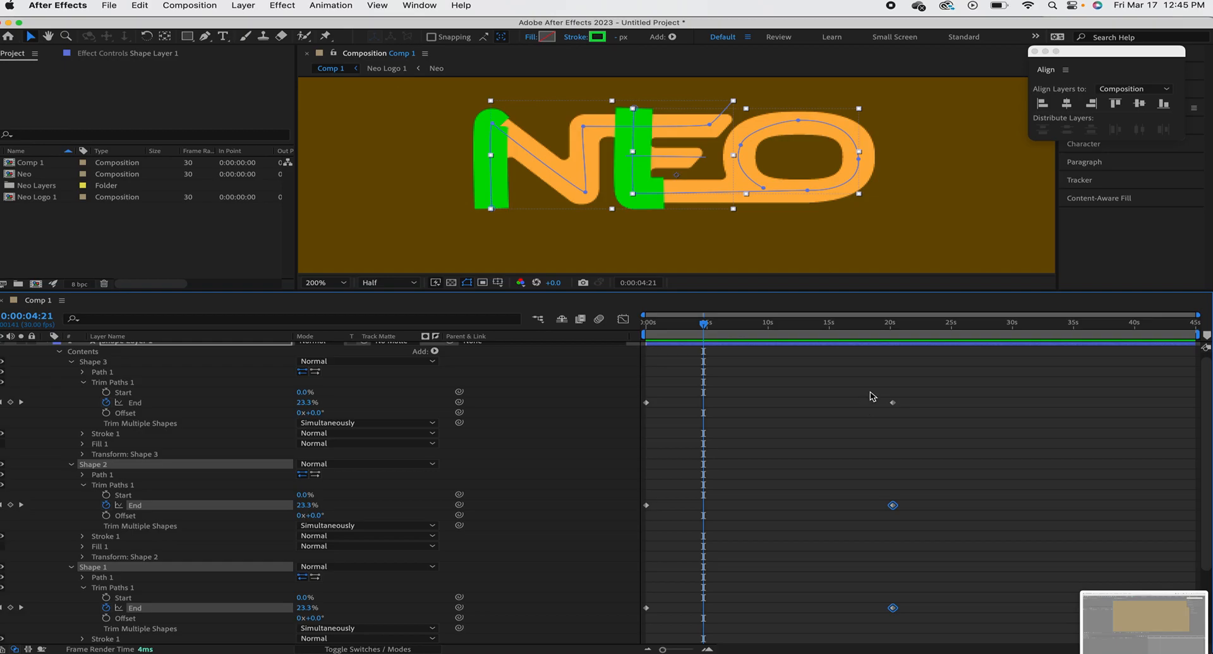
{"action": "left_click", "coordinate": [892, 402], "text": "shift"}
{"action": "left_click_drag", "start_coordinate": [892, 405], "coordinate": [724, 418]}
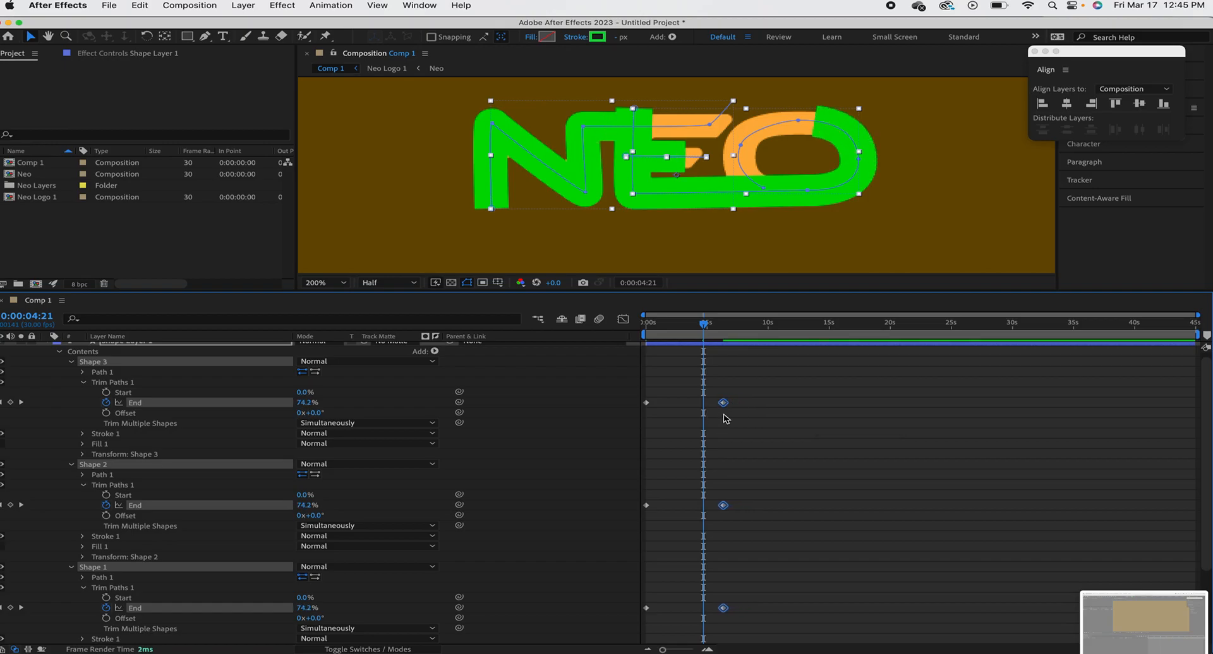
{"action": "left_click_drag", "start_coordinate": [704, 325], "coordinate": [627, 329]}
{"action": "key", "text": "space"}
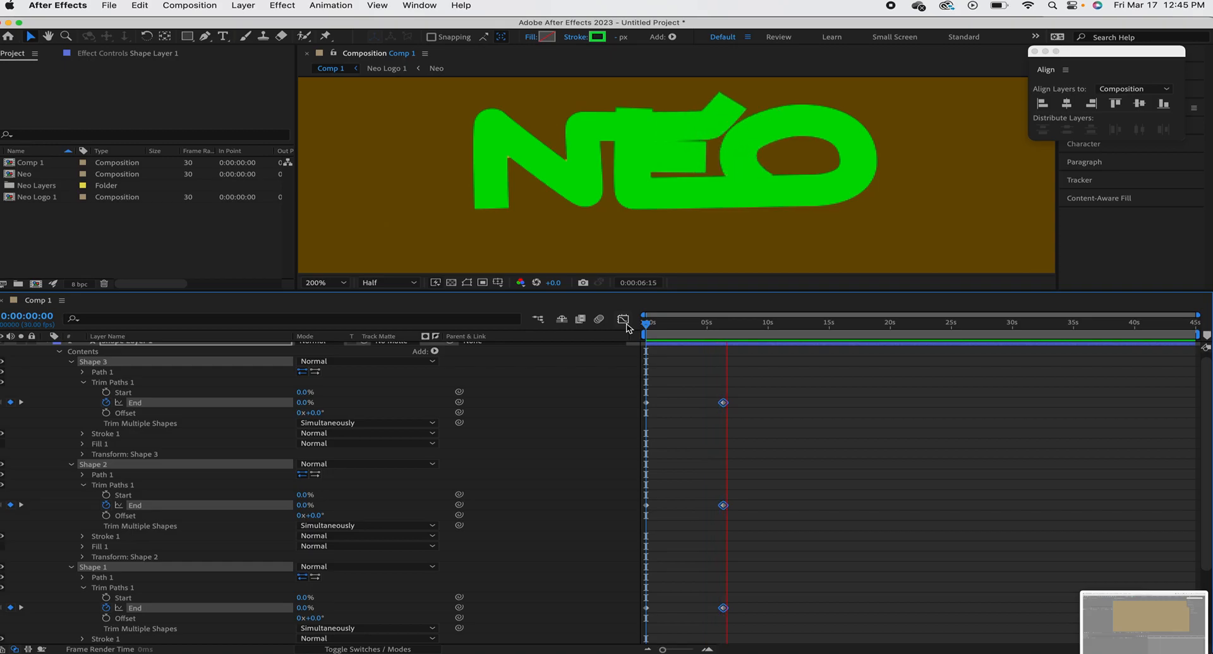
{"action": "key", "text": "space"}
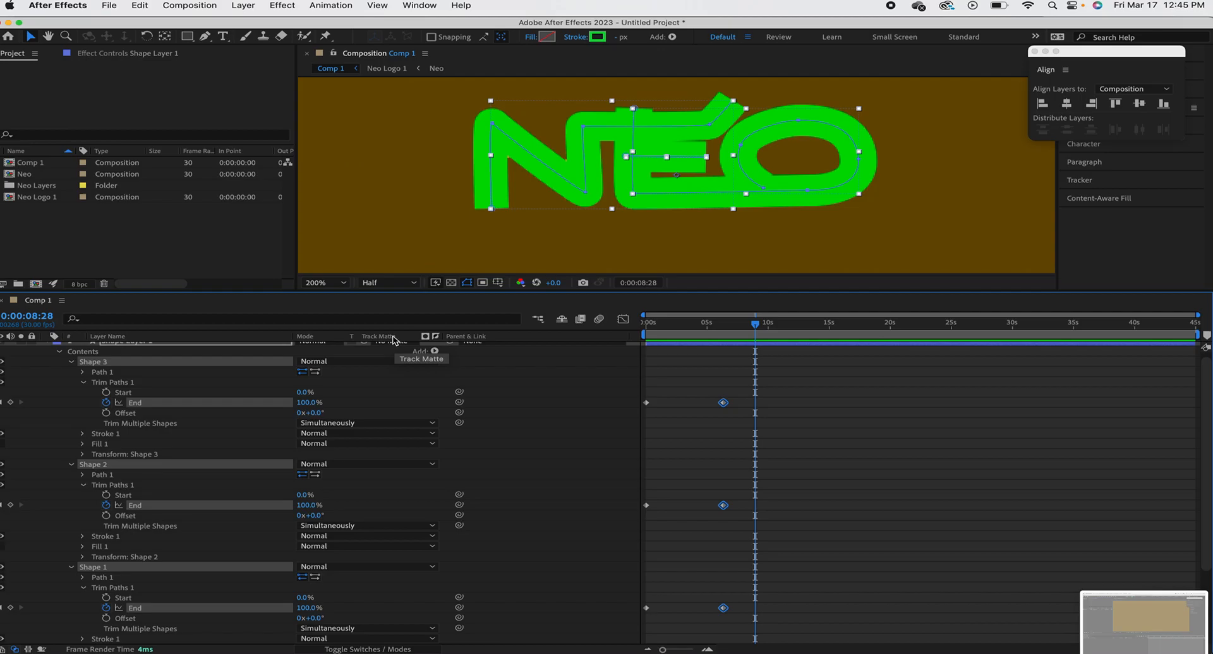
Collapse Shape Layer 1 and the Neo Logo 1 layer, and duplicate Neo Logo 1.
{"action": "scroll", "coordinate": [66, 380], "scroll_direction": "down", "scroll_amount": 5}
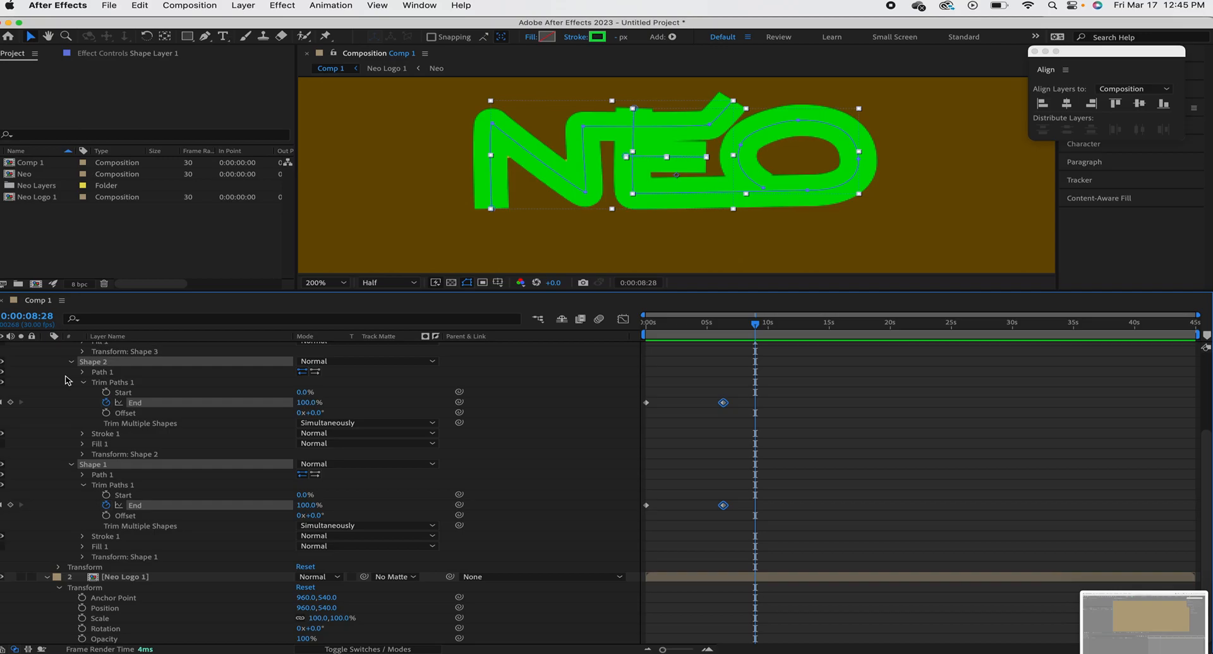
{"action": "scroll", "coordinate": [66, 380], "scroll_direction": "up", "scroll_amount": 5}
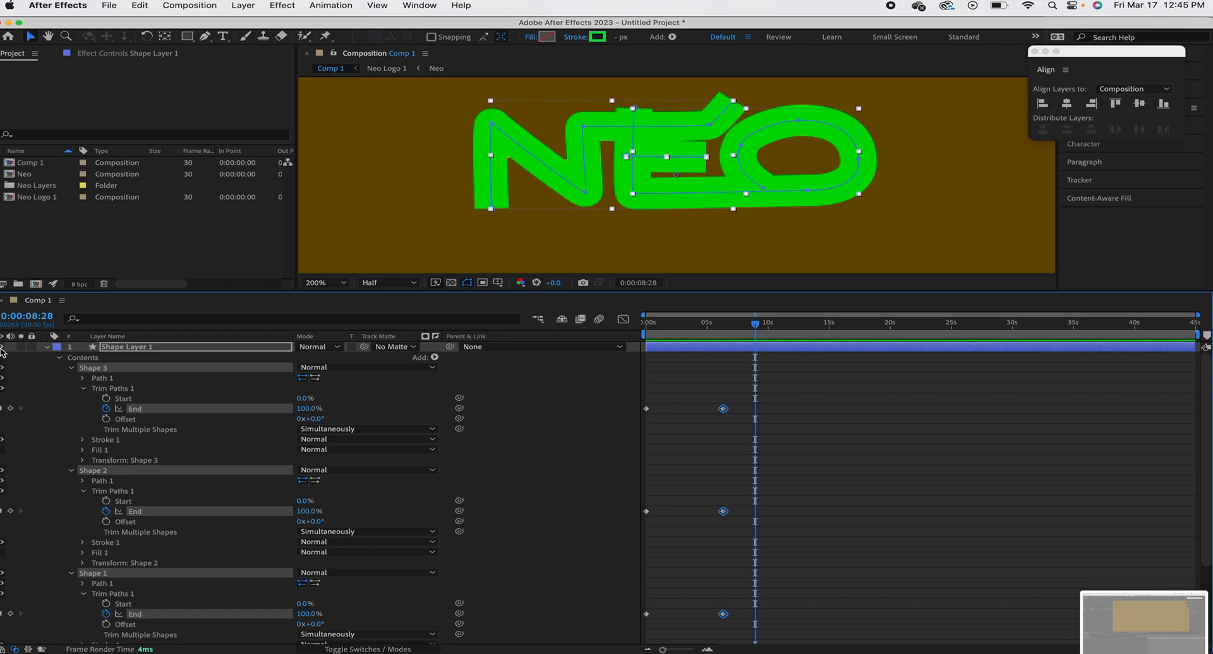
{"action": "left_click", "coordinate": [45, 347]}
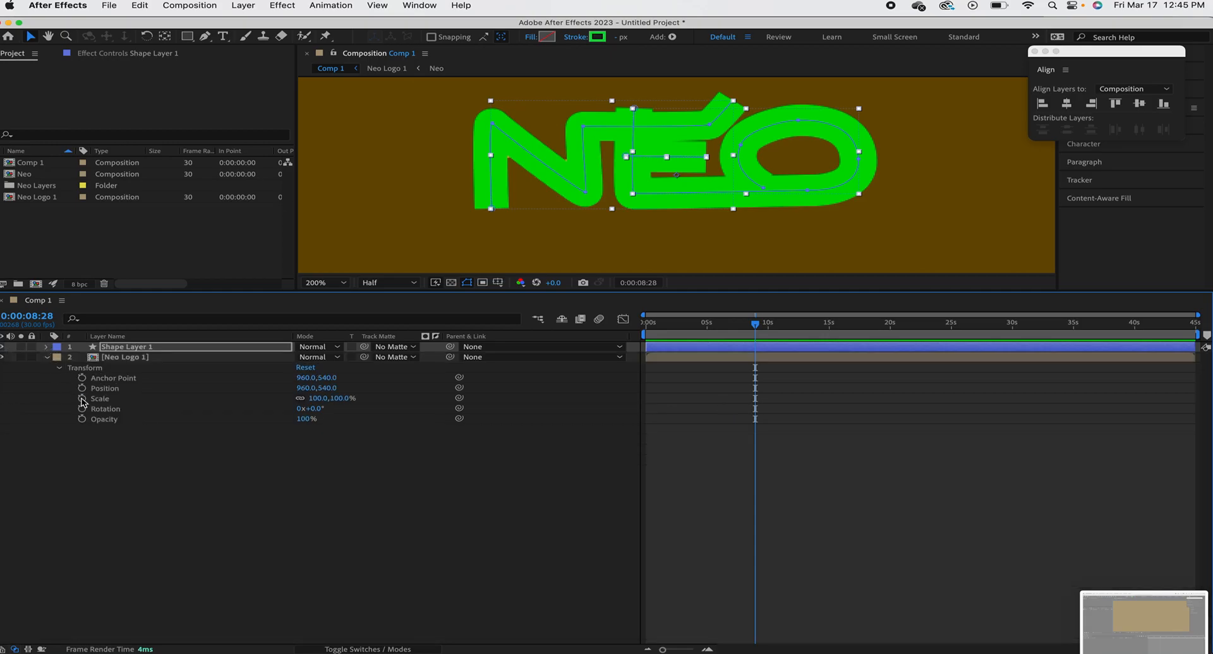
{"action": "left_click", "coordinate": [104, 358]}
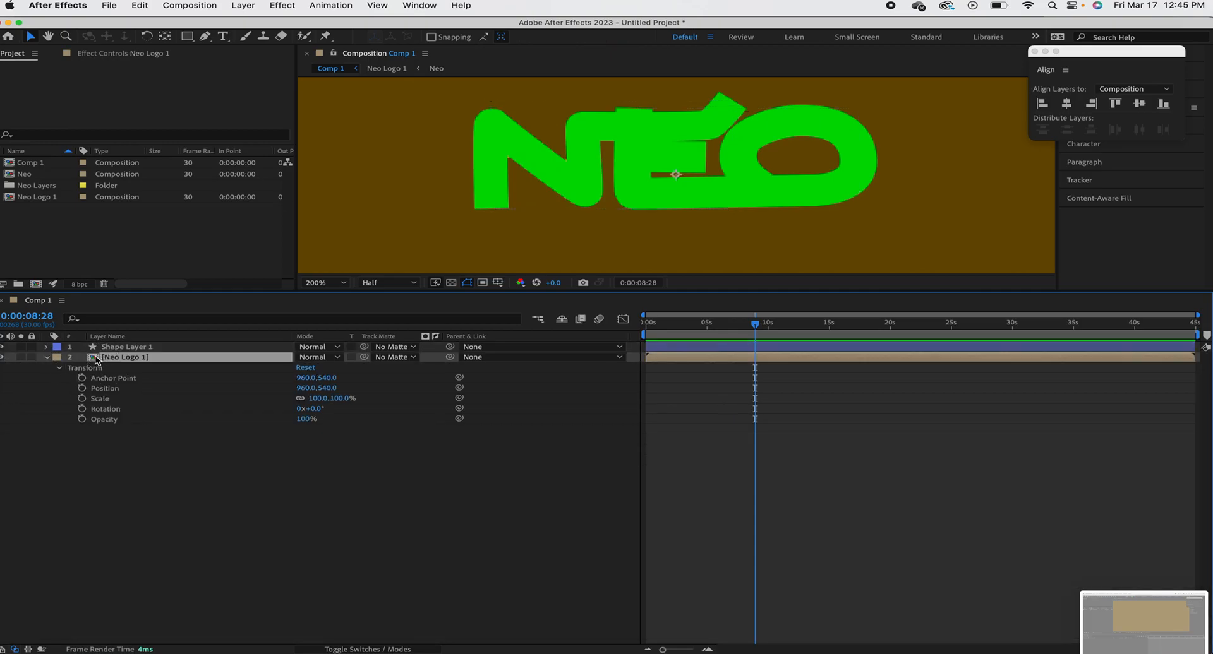
{"action": "left_click", "coordinate": [48, 358]}
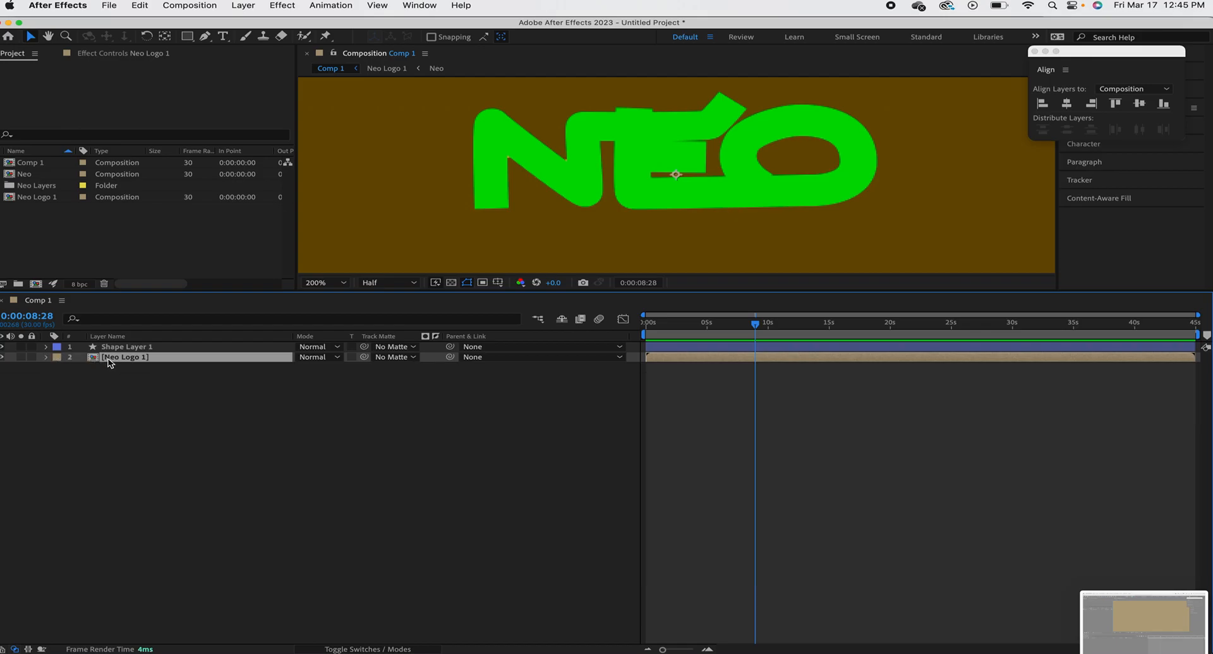
{"action": "key", "text": "super+d"}
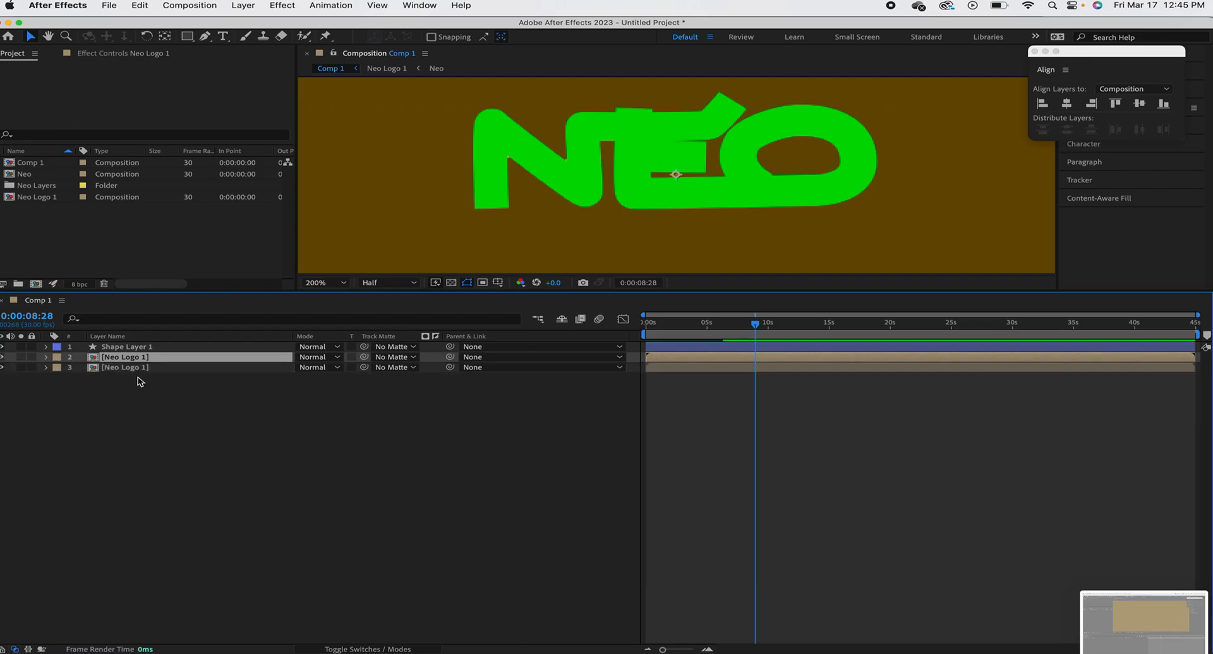